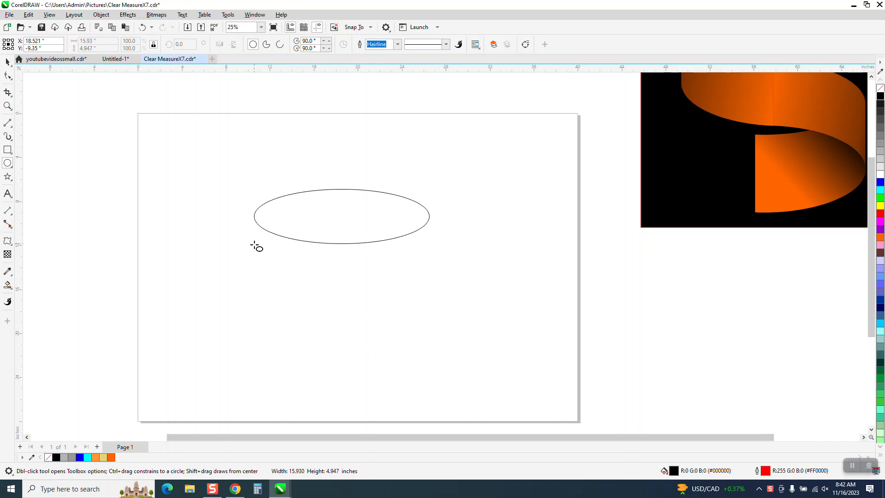
- Duplicate the ellipse straight downward at even spacing until seven overlapping ellipses form a stack
click(10, 125)
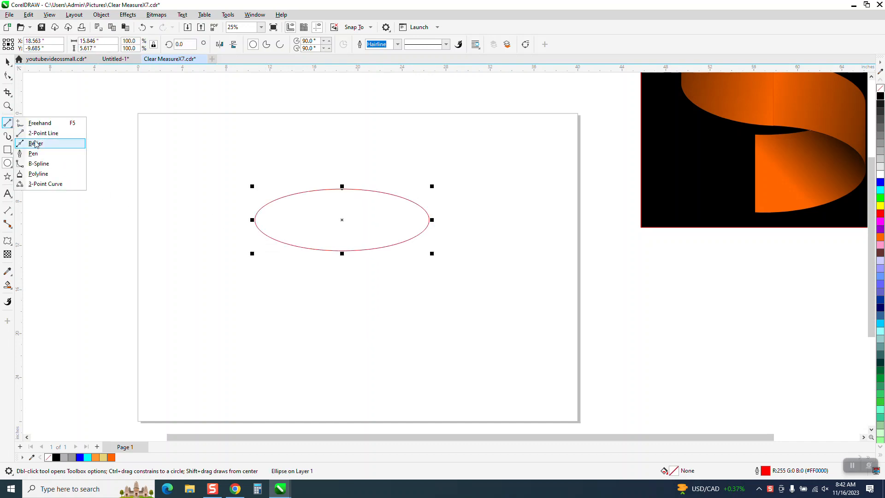
click(9, 61)
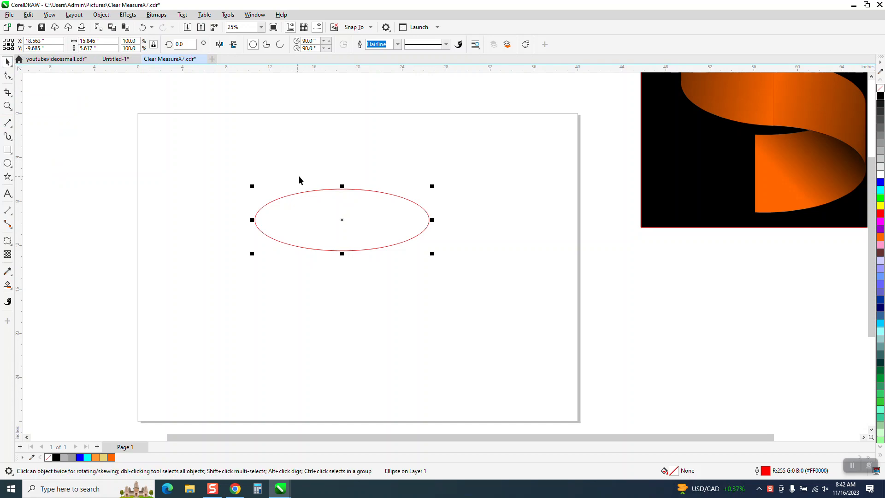
drag(342, 220, 345, 231)
key(ctrl+r)
key(ctrl+r)
key(ctrl+r)
key(ctrl+r)
key(ctrl+r)
key(ctrl+r)
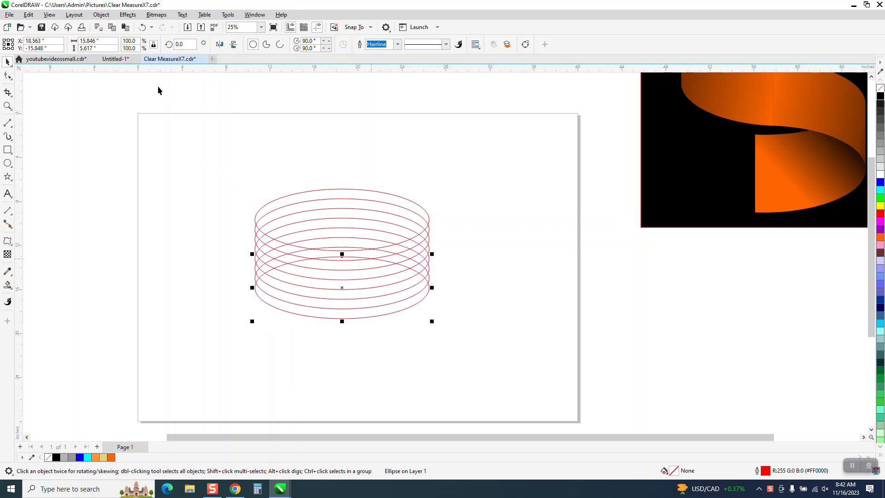
click(144, 29)
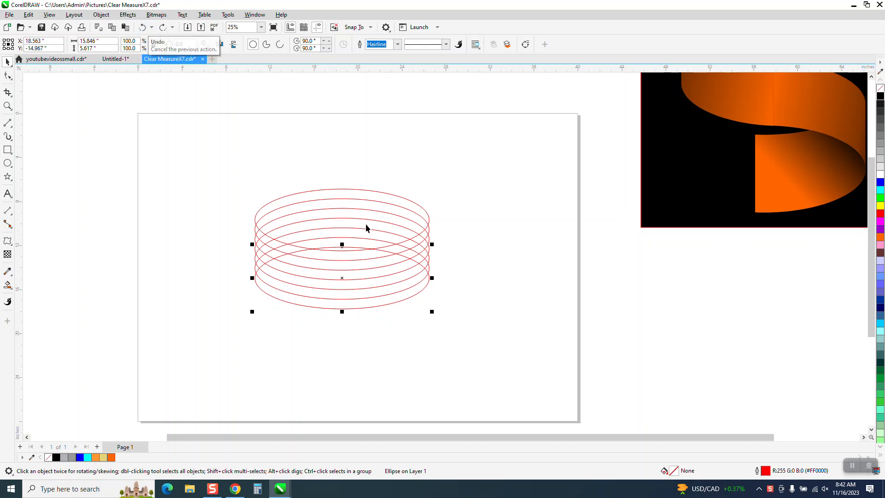
- Draw a vertical line about 16.1 inches long to the left of the ellipse stack
click(161, 288)
click(8, 122)
drag(170, 159, 177, 339)
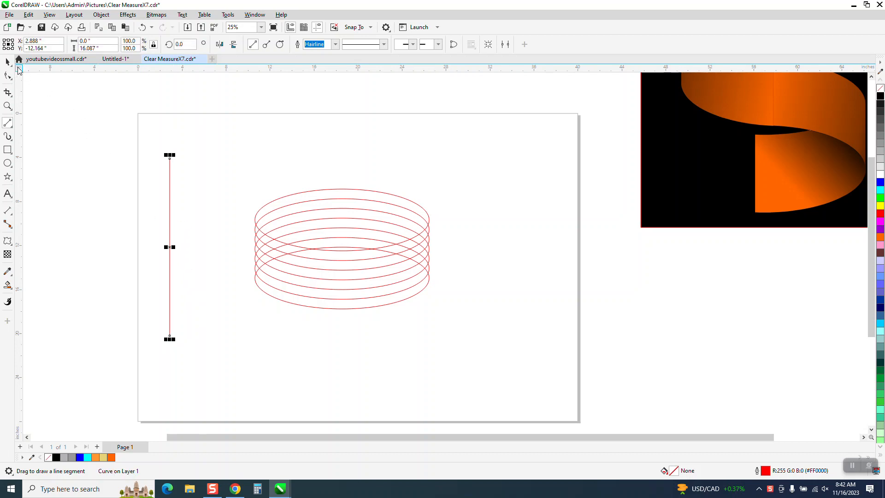
key(space)
mouse_move(171, 247)
mouse_down()
mouse_move(257, 253)
mouse_move(177, 255)
mouse_up()
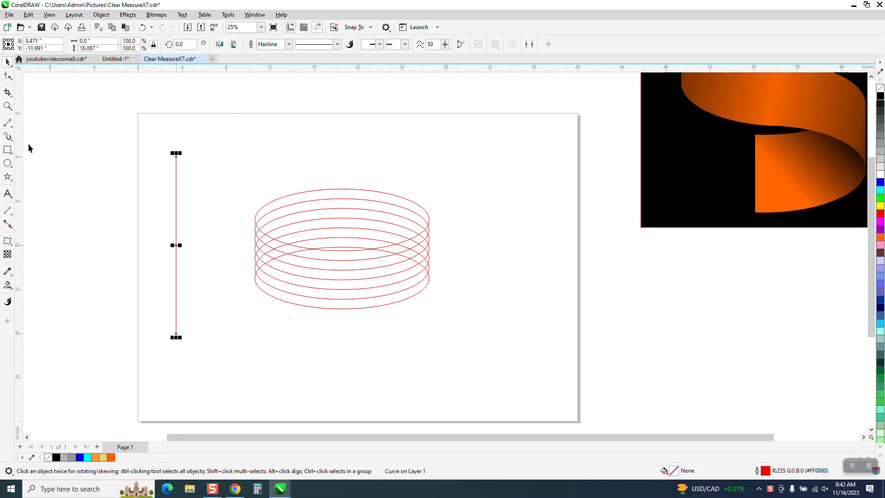
- Move the vertical line onto the left edge of the ellipses and place a copy of it on their right edge
click(8, 108)
drag(156, 174, 531, 361)
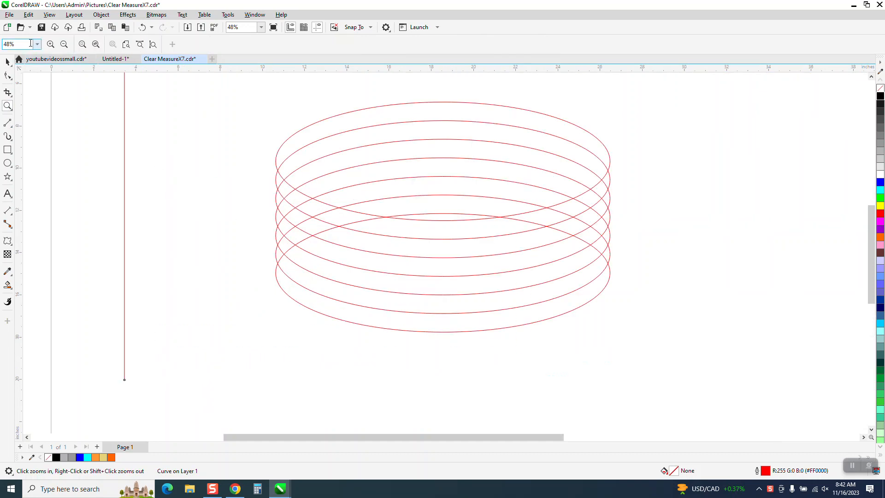
click(7, 62)
drag(122, 211, 275, 217)
click(123, 216)
drag(125, 210, 611, 218)
scroll(288, 330, down, 2)
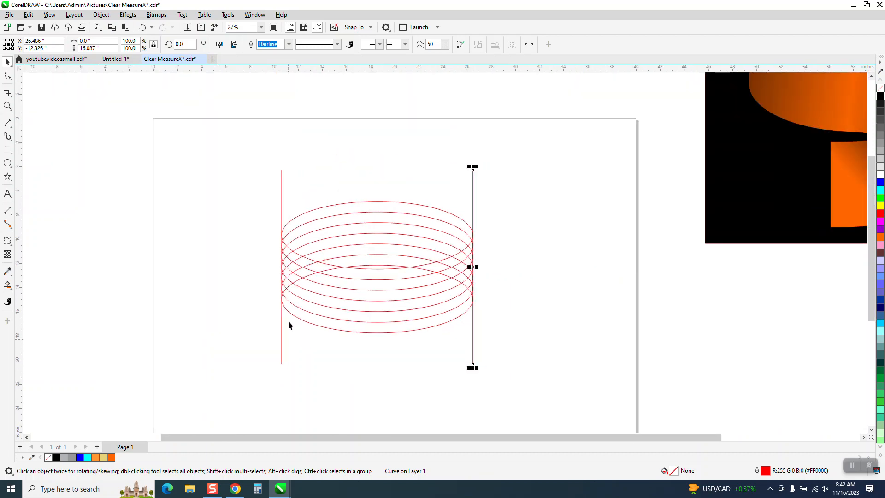
- Blend the two vertical lines with 10 steps and group the resulting lines with all the ellipses
shift+click(281, 186)
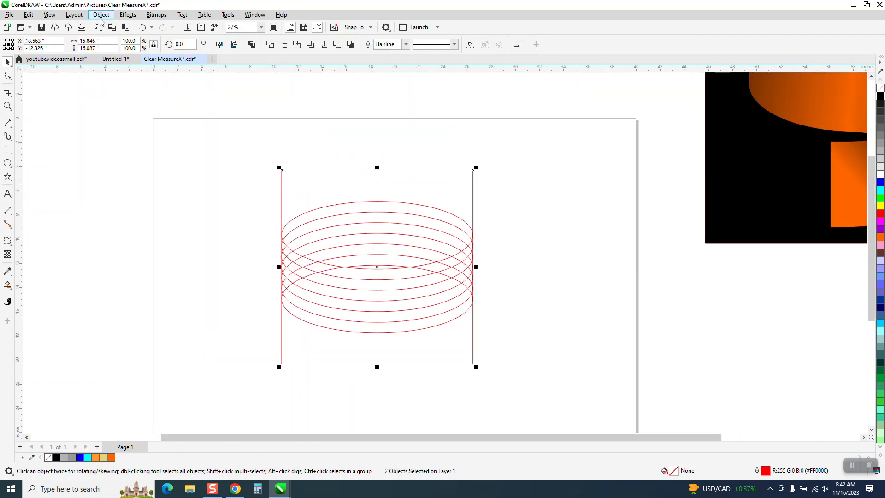
click(125, 15)
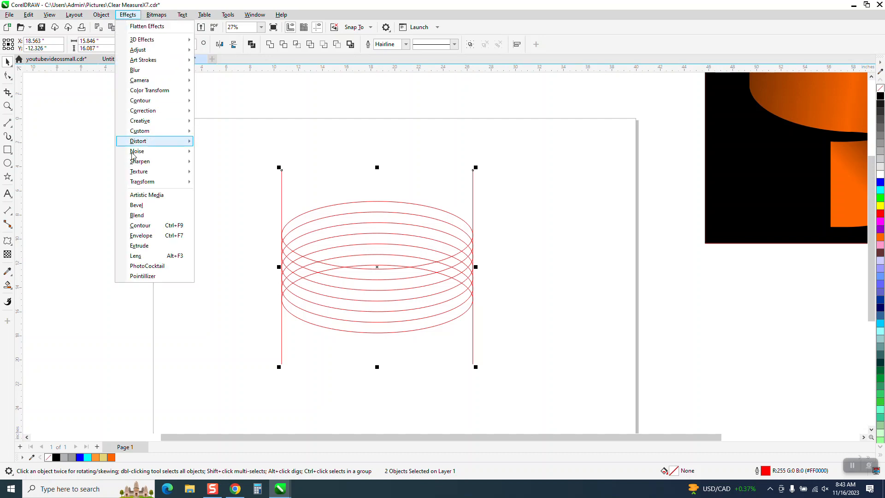
key(Escape)
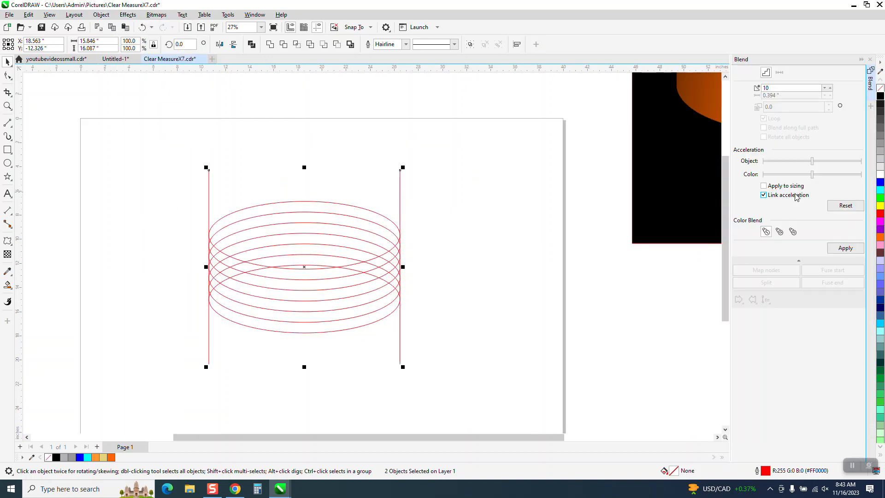
click(845, 248)
scroll(418, 264, down, 1)
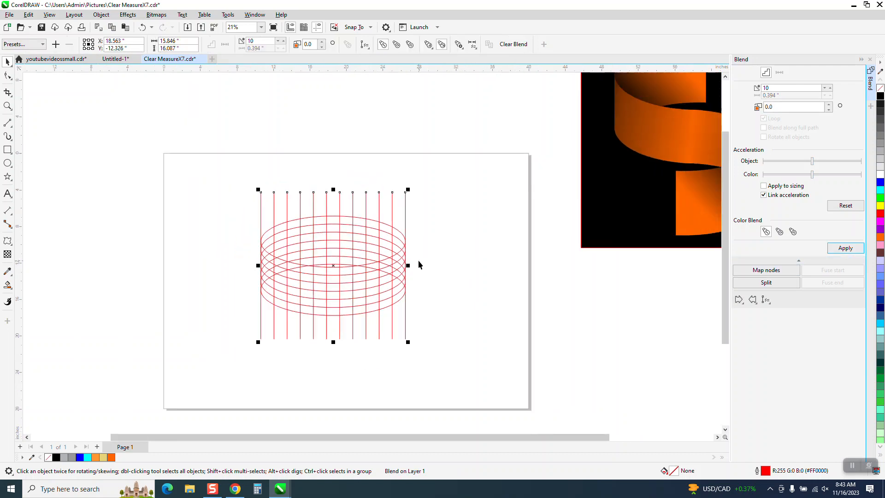
drag(233, 173, 486, 386)
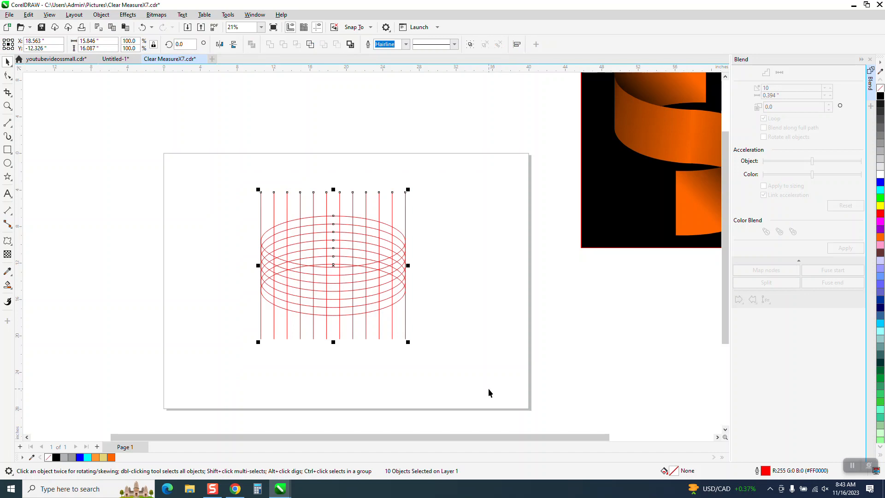
key(ctrl+g)
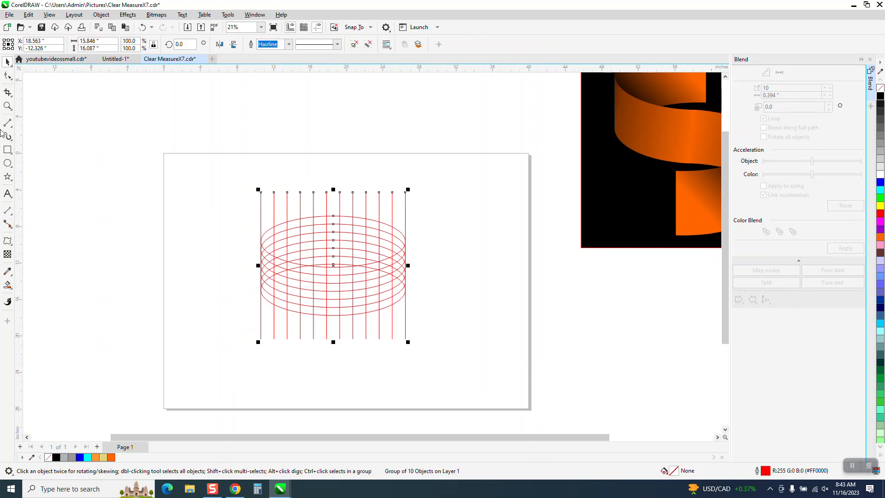
- Set the Smart Fill colour to cyan and fill the top cell of the grid's central column
click(7, 106)
drag(214, 189, 479, 378)
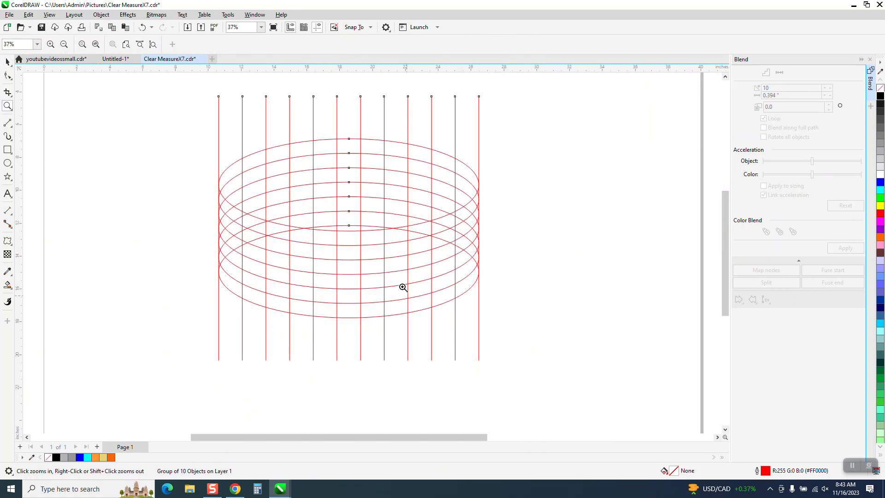
click(11, 287)
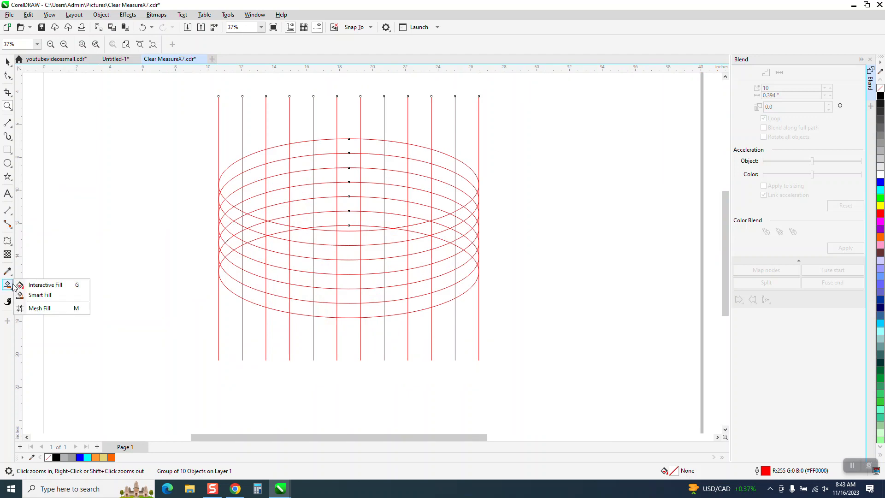
click(40, 295)
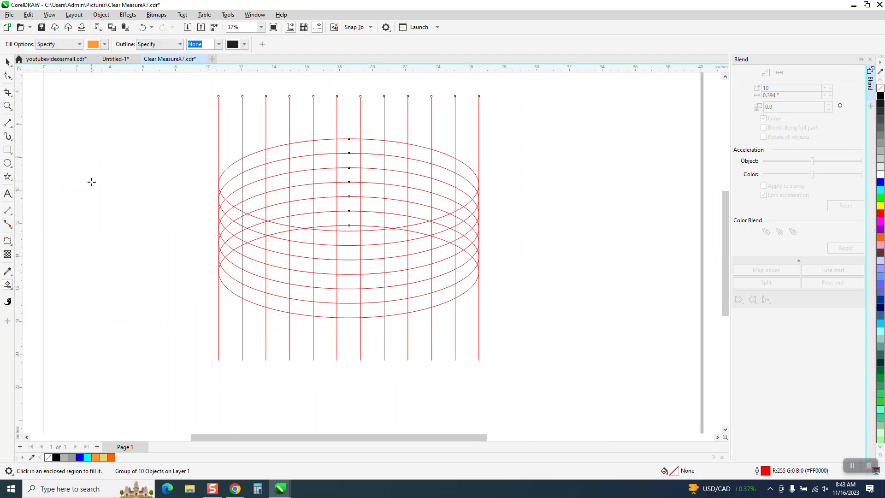
click(105, 44)
click(144, 103)
click(352, 144)
click(353, 146)
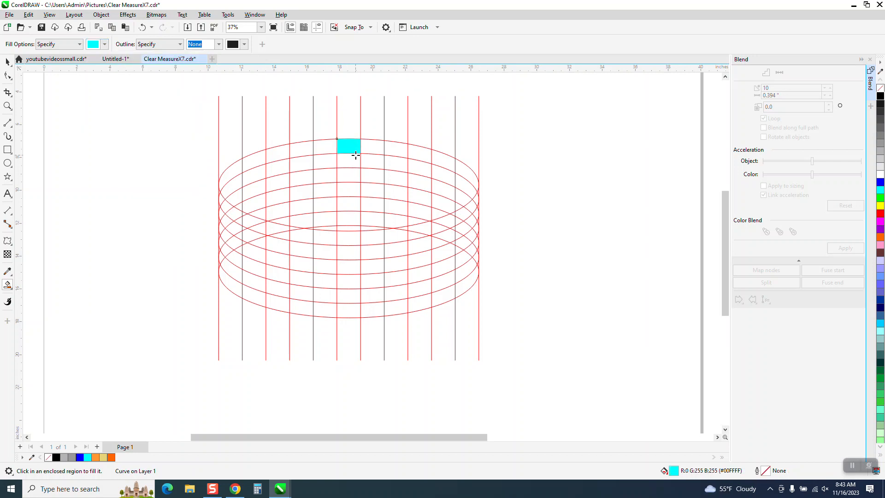
- Smart-fill the rest of the central column and the adjacent column to its left with cyan, down to the lowest ellipse's upper arc
click(355, 160)
click(353, 175)
click(352, 189)
click(353, 204)
click(352, 220)
click(328, 219)
click(328, 204)
click(328, 190)
click(328, 176)
click(326, 161)
click(325, 147)
- Smart-fill the second column left of the central one with cyan, from the top ellipse's arc to the band's lower edge
click(304, 156)
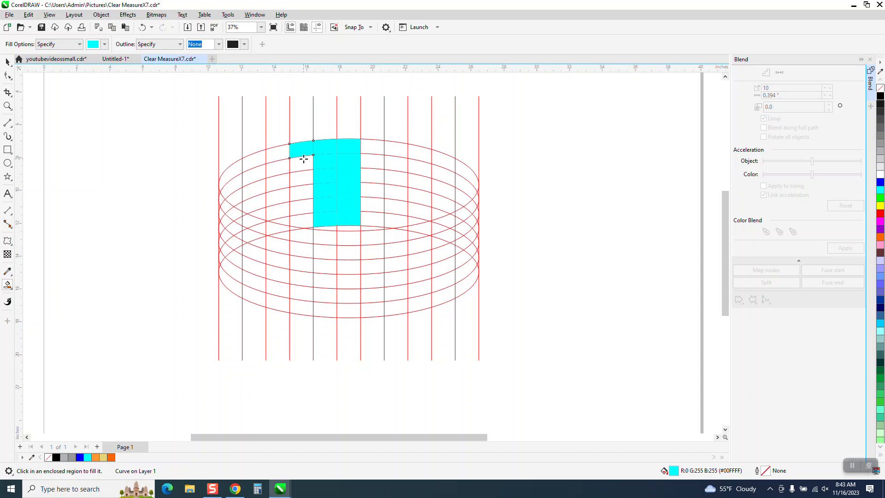
click(304, 163)
click(305, 179)
click(308, 193)
click(308, 208)
click(305, 221)
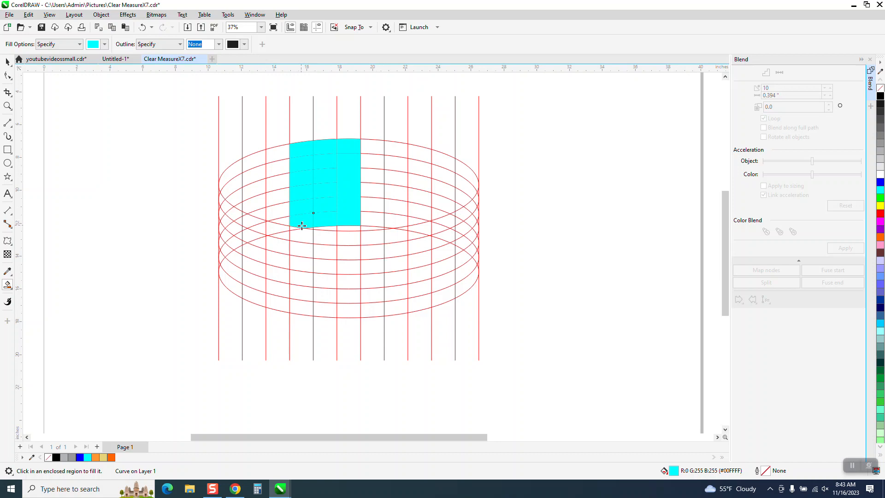
- Smart-fill the third column left of the central one with cyan, from the small wedge at its base up to the top arc
click(7, 106)
drag(204, 111, 456, 294)
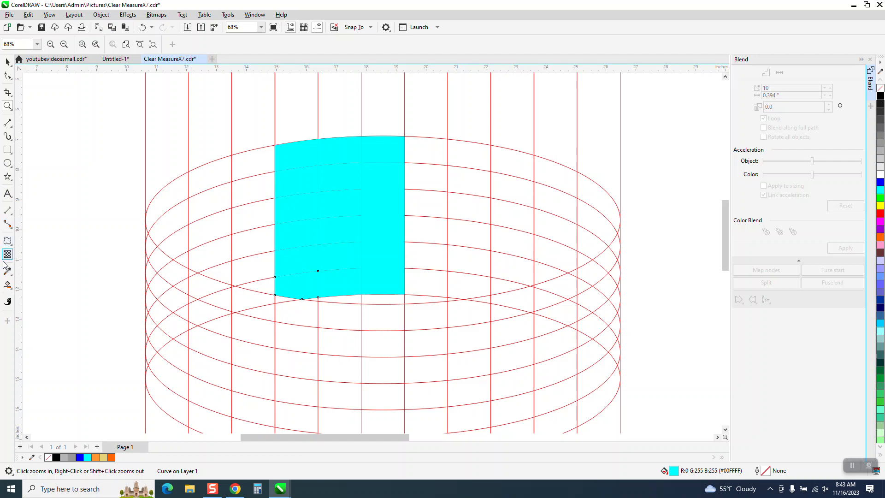
click(7, 285)
click(265, 289)
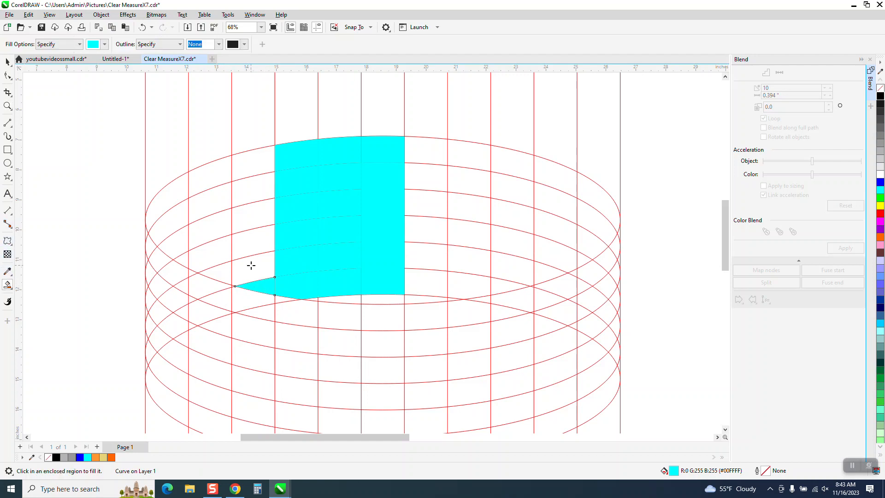
click(251, 263)
click(257, 244)
click(265, 218)
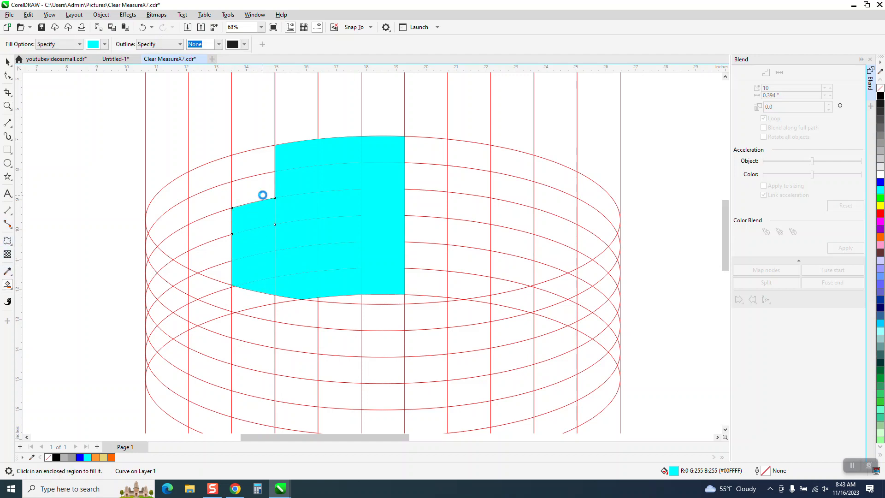
click(263, 193)
click(241, 174)
- Smart-fill the fourth column left of the central one with cyan, down to the top ellipse's lower arc
click(224, 174)
click(216, 201)
click(206, 226)
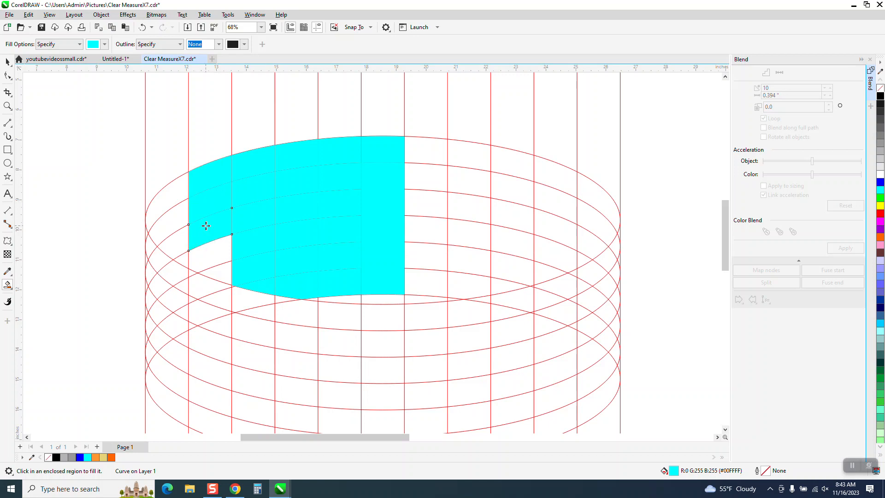
click(213, 256)
click(219, 274)
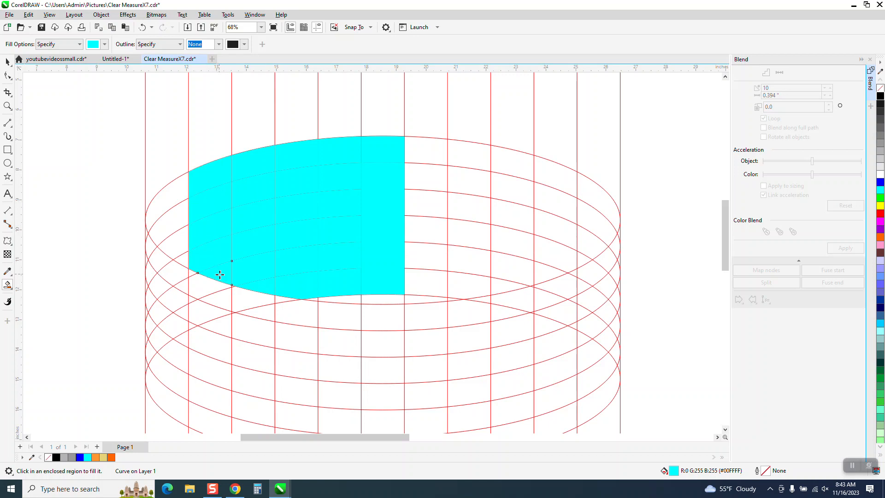
- Smart-fill the remaining cells of the outermost left column with cyan, completing the rounded end of the top ellipse
click(8, 106)
drag(223, 281, 277, 307)
scroll(159, 190, down, 5)
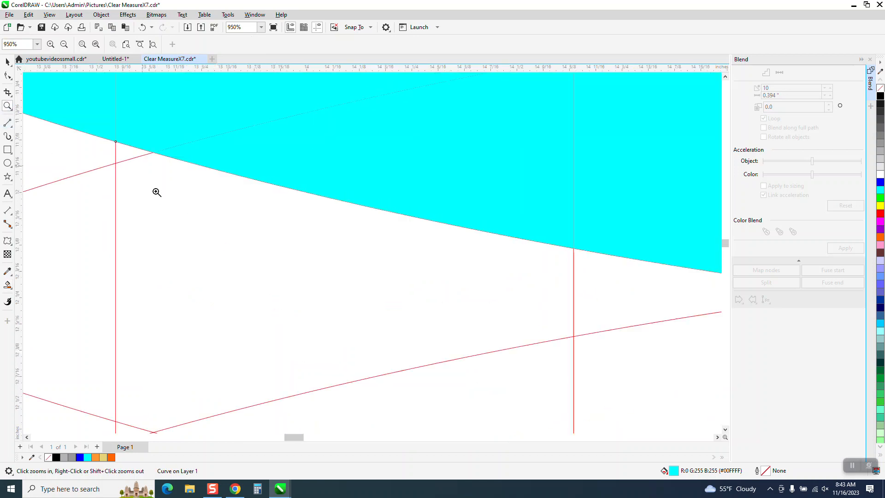
scroll(211, 212, down, 3)
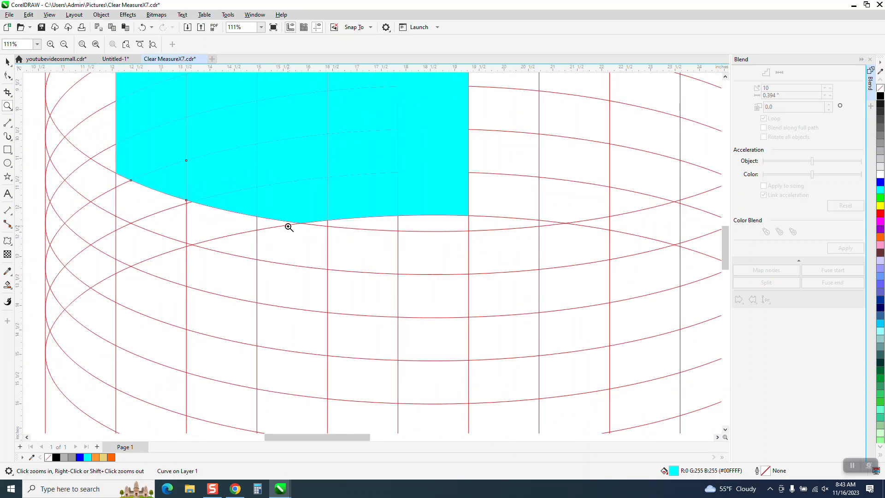
click(8, 285)
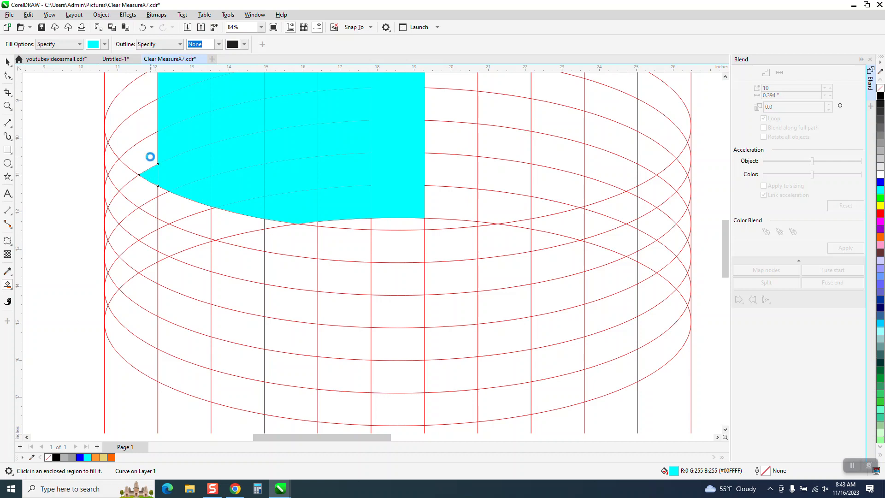
click(145, 136)
scroll(174, 223, down, 2)
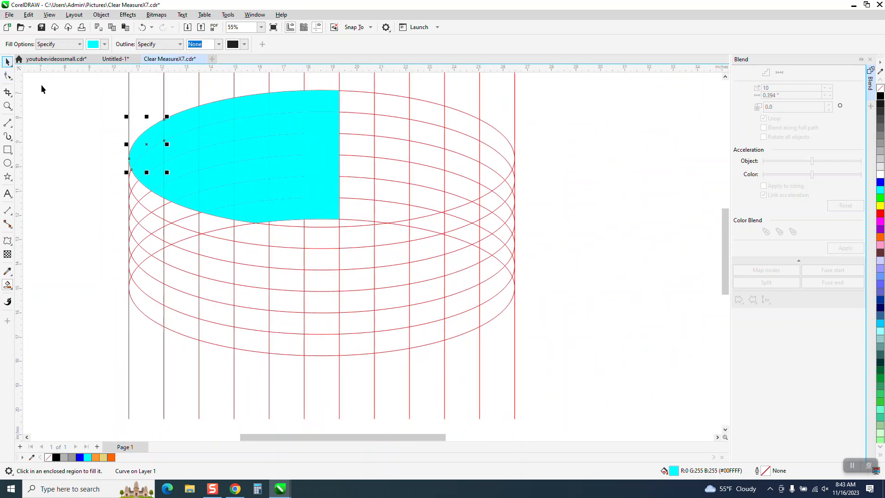
- Clear the selection and set the nudge distance to 17 inches
click(8, 62)
scroll(528, 256, down, 1)
scroll(521, 270, down, 1)
drag(235, 153, 465, 264)
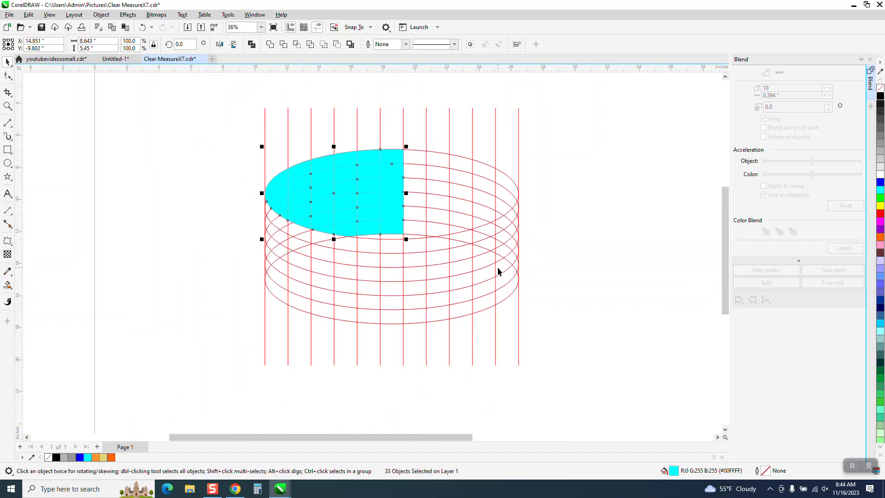
click(577, 223)
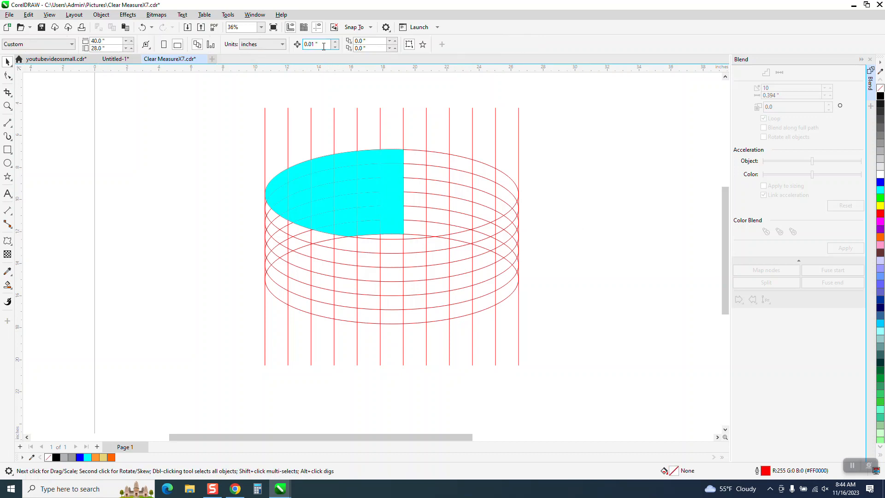
click(266, 117)
click(237, 95)
click(321, 44)
text(17)
- Select all the cyan pieces, nudge them 17 inches left off the line grid, and deselect them
click(371, 210)
drag(225, 127, 385, 244)
drag(425, 264, 415, 253)
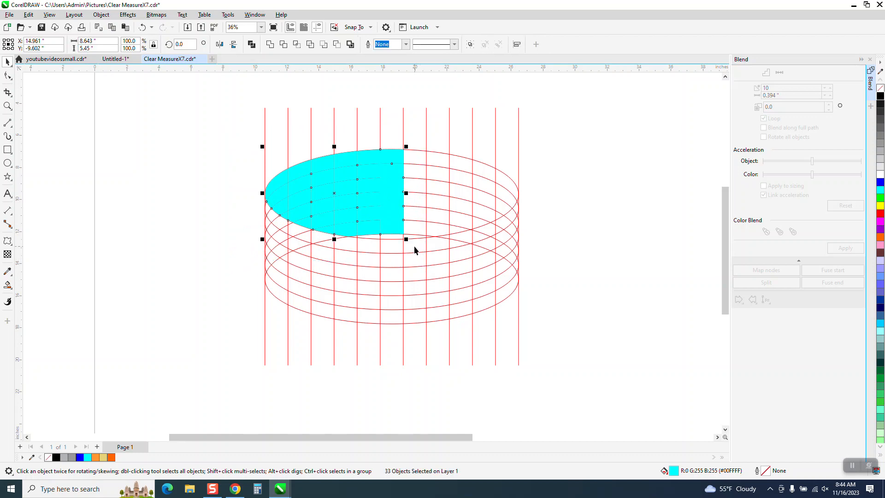
key(shift+Left)
scroll(444, 239, down, 1)
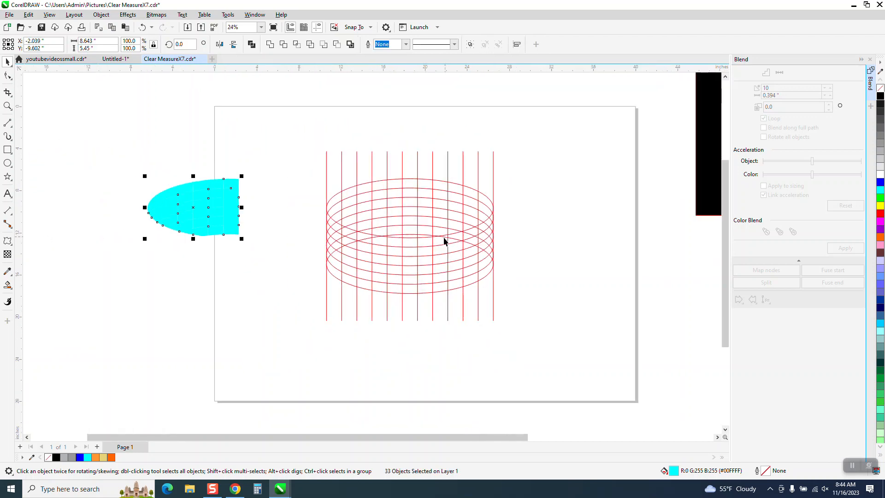
click(7, 106)
drag(134, 167, 288, 261)
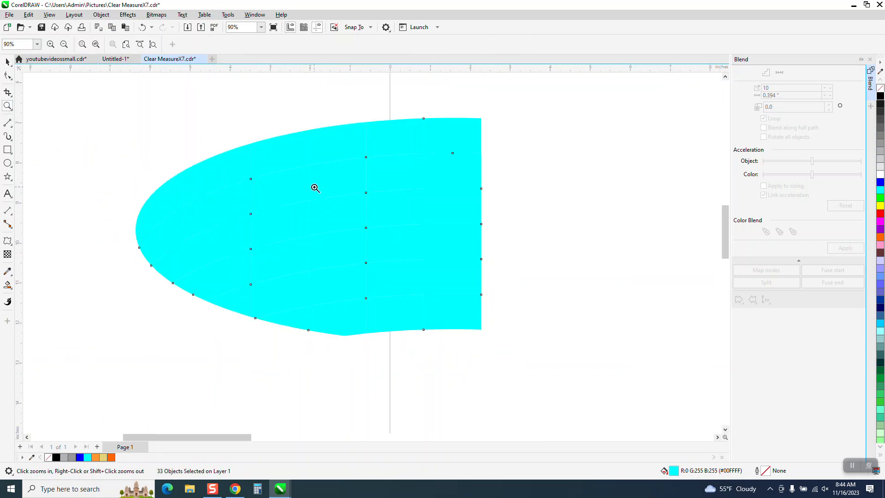
click(7, 61)
click(90, 107)
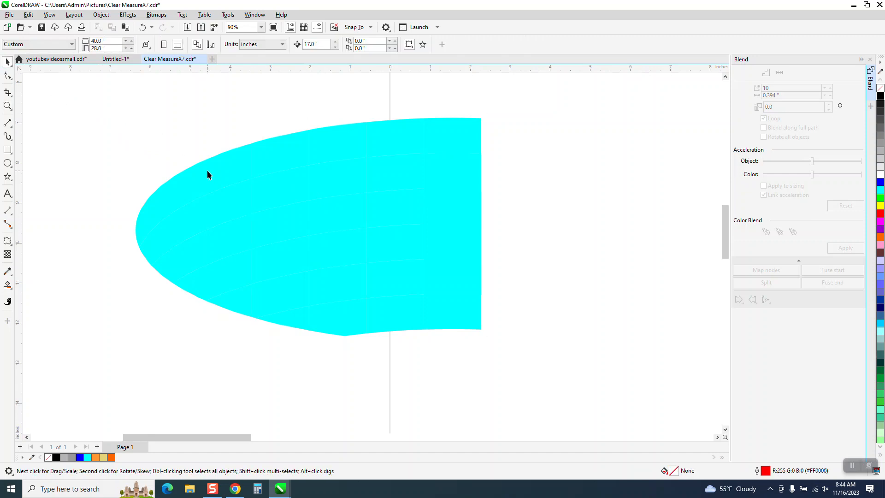
- Select all the cyan pieces, weld them into one shape, and nudge it 17 inches right, back onto the line grid
scroll(207, 170, down, 1)
drag(447, 327, 447, 327)
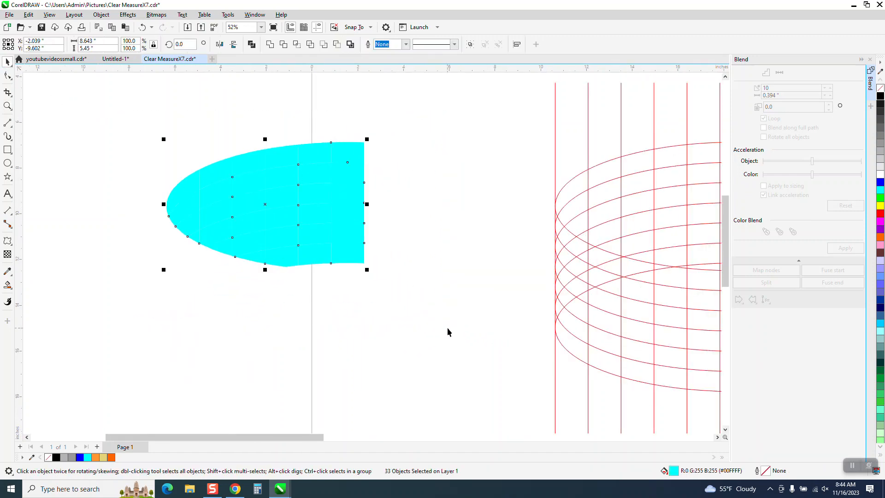
click(271, 46)
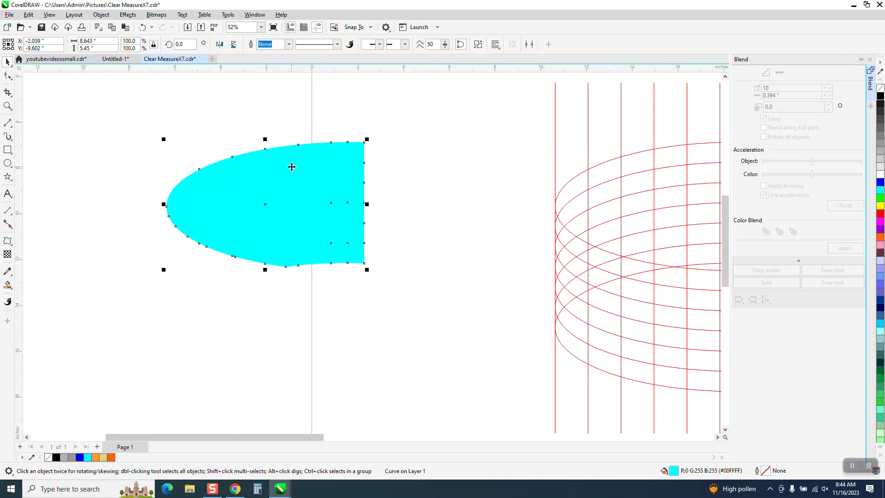
scroll(292, 167, down, 3)
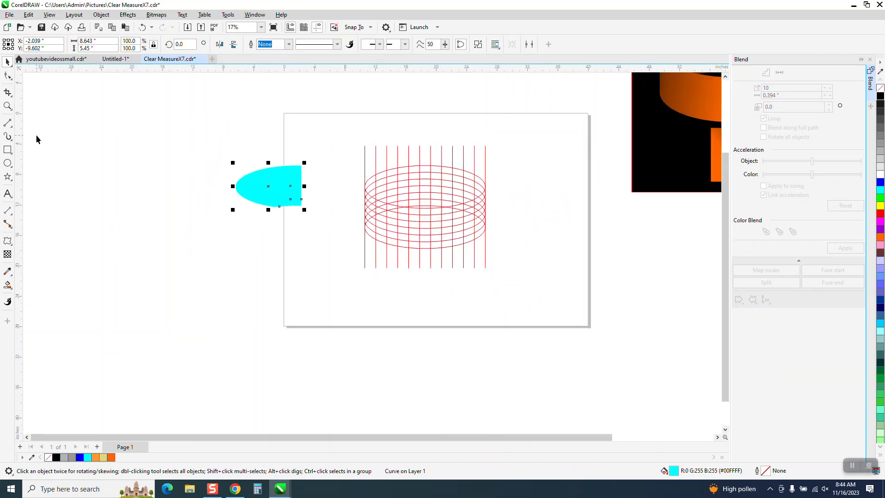
key(Right)
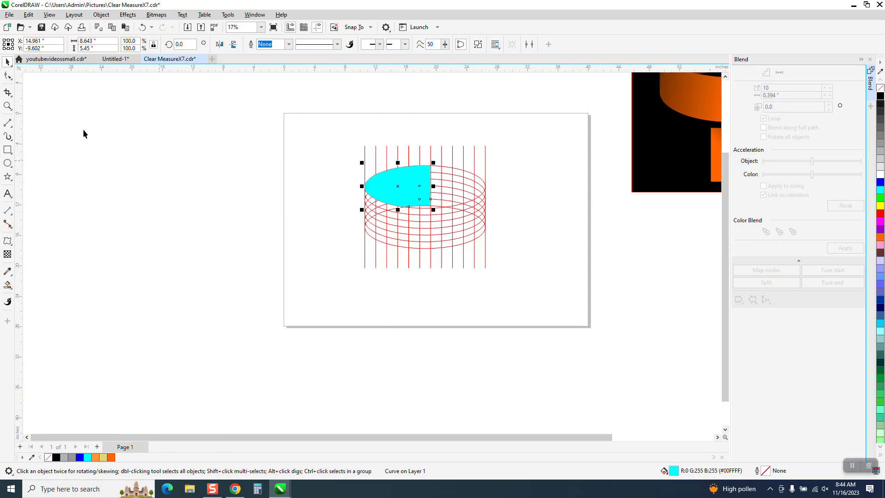
- Smart-fill the central column's cells with cyan, from the top ellipse's front arc down to the bottom ellipse's lower arc
drag(321, 158, 377, 221)
click(8, 285)
click(8, 106)
drag(360, 173, 518, 286)
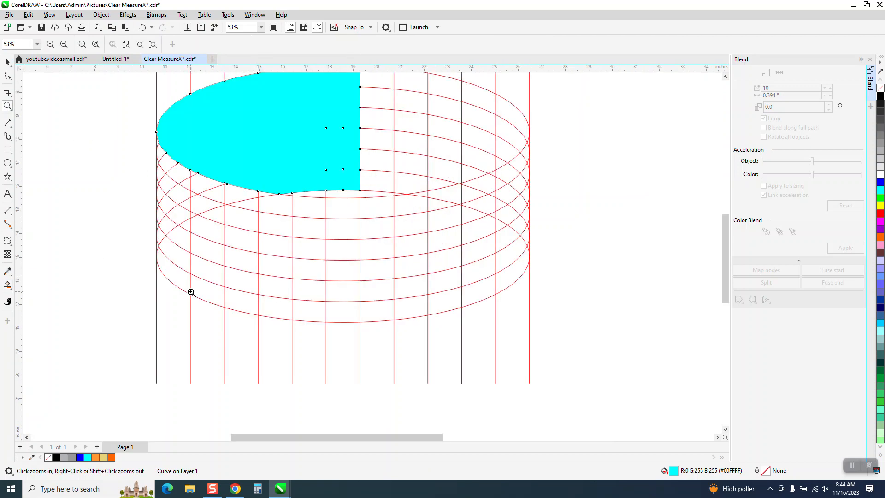
click(8, 285)
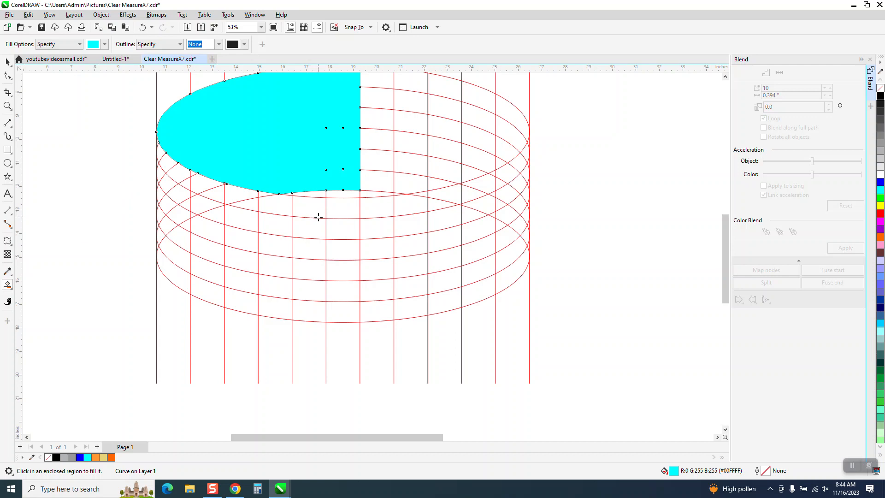
click(343, 213)
click(344, 234)
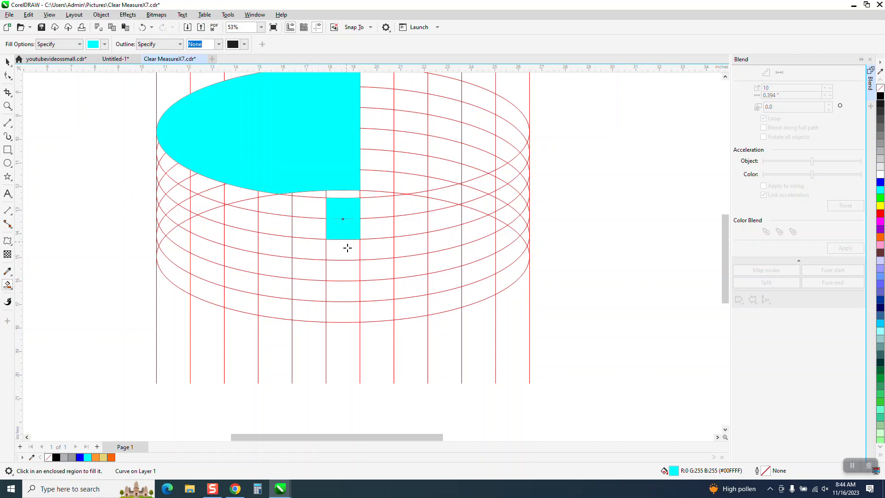
click(348, 253)
click(351, 268)
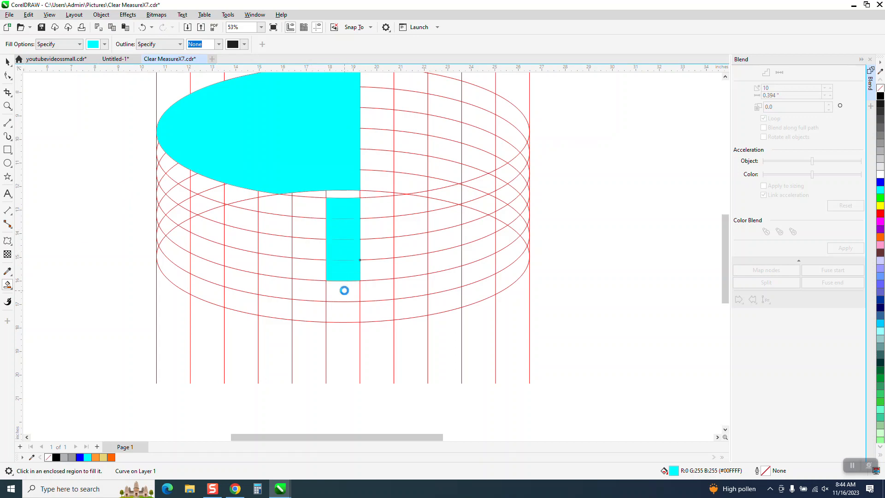
click(344, 290)
click(348, 310)
- Smart-fill the first column left of the central one with cyan, between the top and bottom ellipses' lower arcs
click(319, 311)
click(317, 290)
click(311, 267)
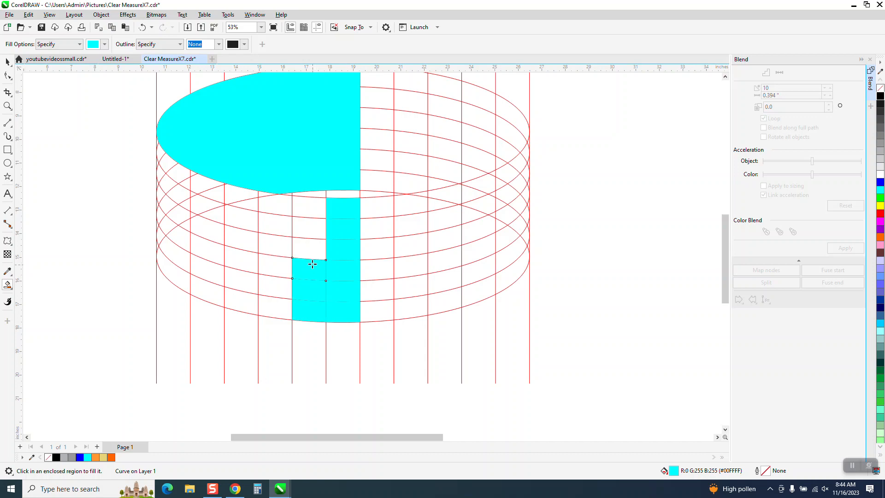
click(310, 248)
click(309, 228)
click(307, 213)
- Smart-fill the second column left of the central one with cyan, down to the bottom ellipse's lower arc
click(279, 210)
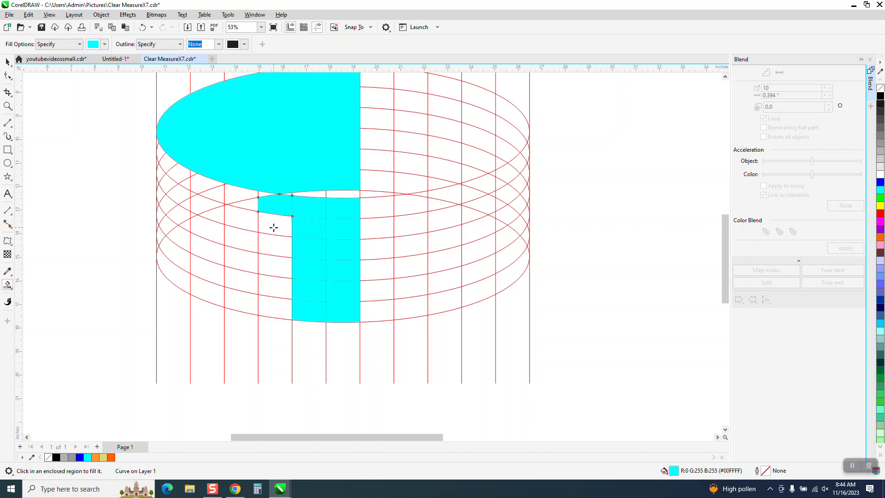
click(273, 227)
click(271, 247)
click(274, 270)
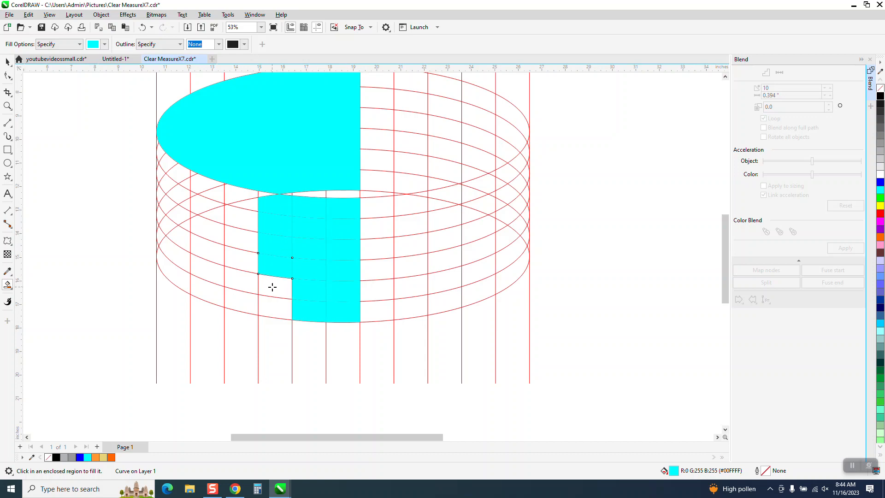
click(274, 291)
click(275, 308)
- Smart-fill the third column left of the central one with cyan, including the small gaps beneath the welded shape
click(252, 297)
click(244, 276)
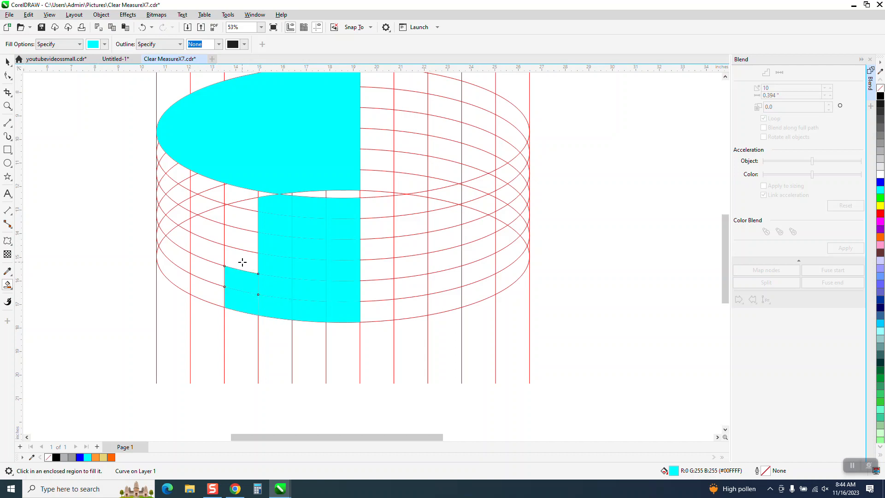
click(235, 256)
click(233, 236)
click(240, 225)
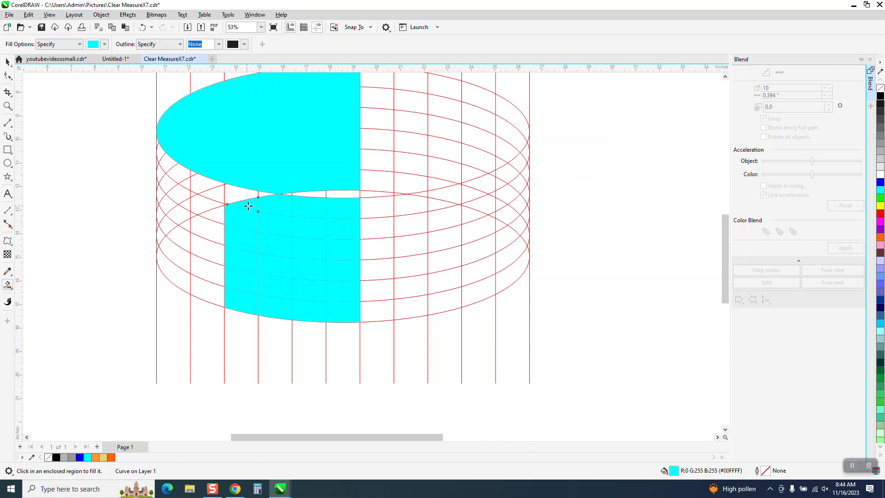
click(263, 192)
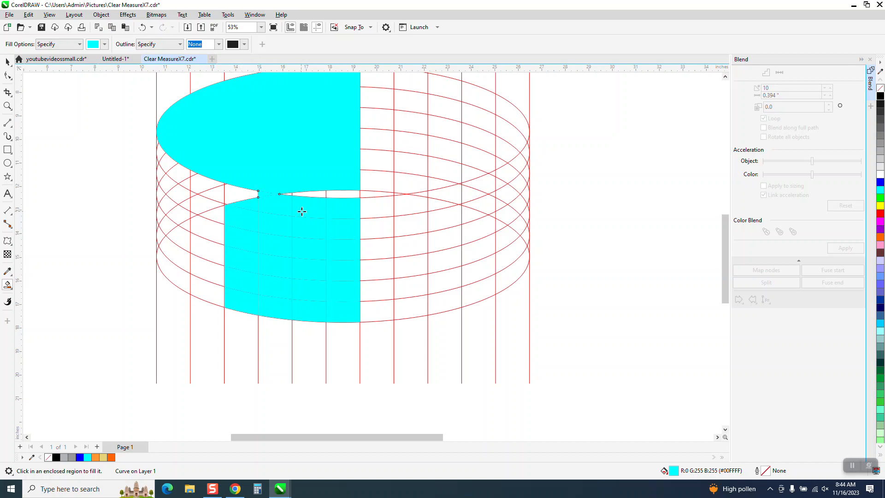
click(246, 199)
- Smart-fill the cells just beneath the welded shape in the two outermost left columns with cyan, down to the second ellipse's lower arc
click(214, 185)
click(7, 106)
drag(176, 154, 335, 253)
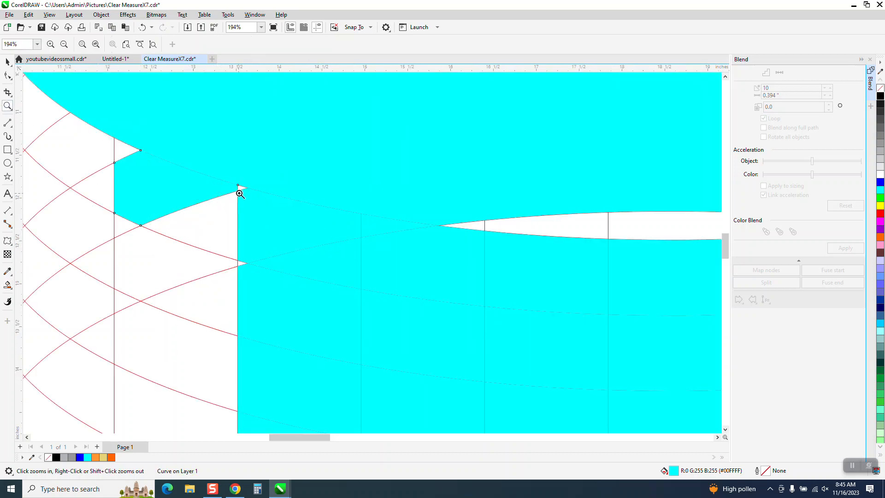
click(7, 284)
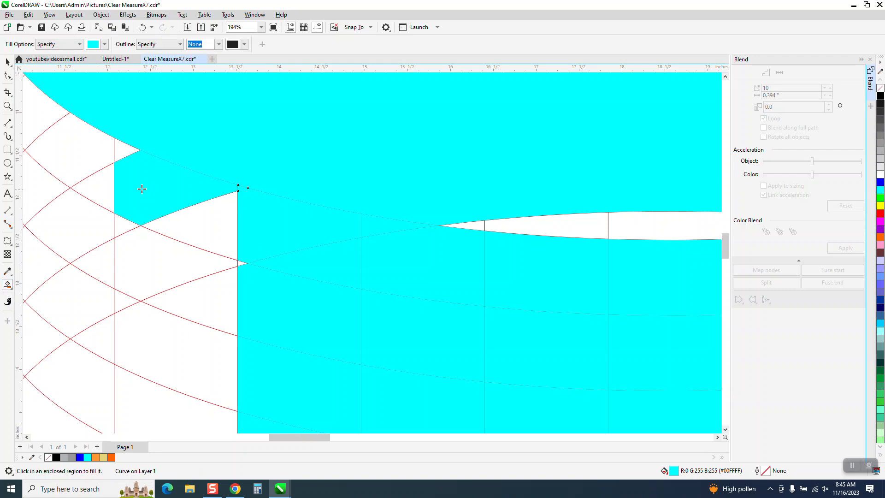
click(127, 162)
scroll(235, 266, down, 2)
click(136, 197)
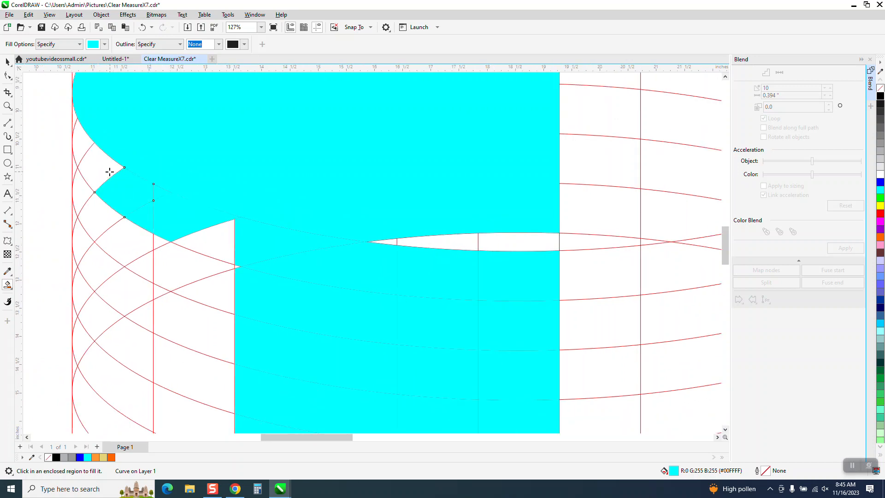
click(109, 163)
click(86, 135)
click(76, 118)
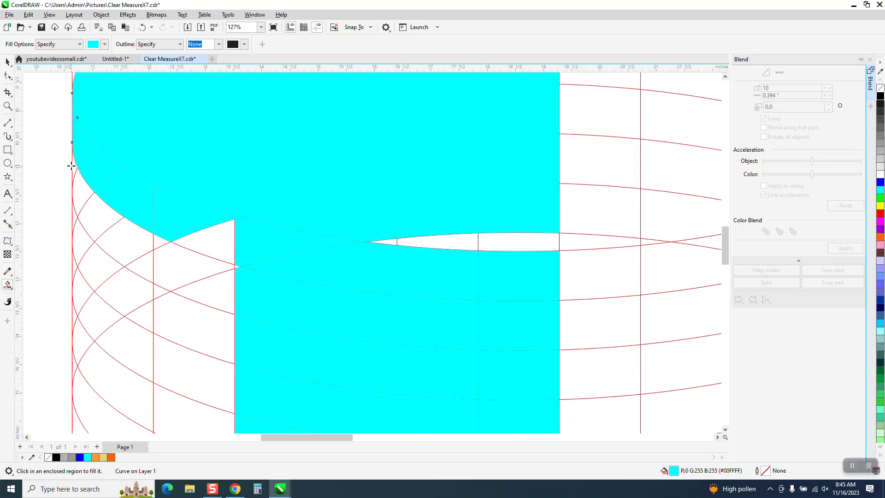
- Smart-fill the next band of cells below the second ellipse's lower arc in the two outermost left columns with cyan
click(78, 196)
click(77, 219)
click(91, 217)
click(117, 233)
click(164, 248)
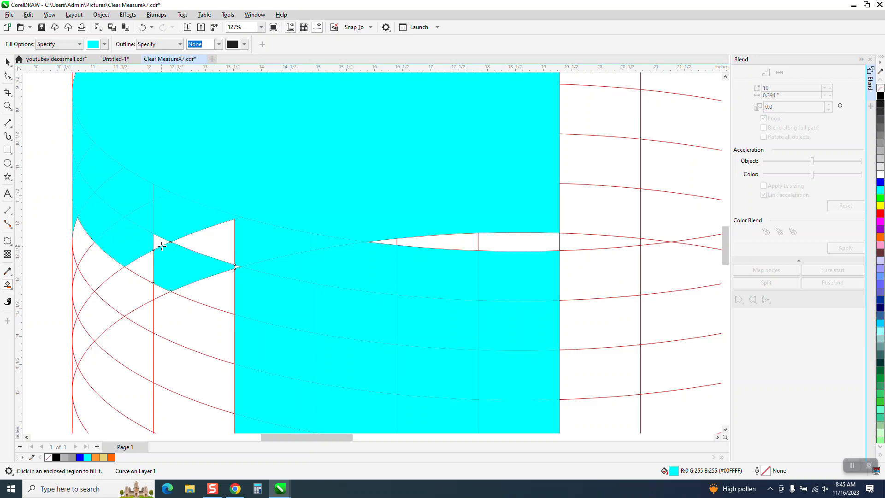
click(208, 242)
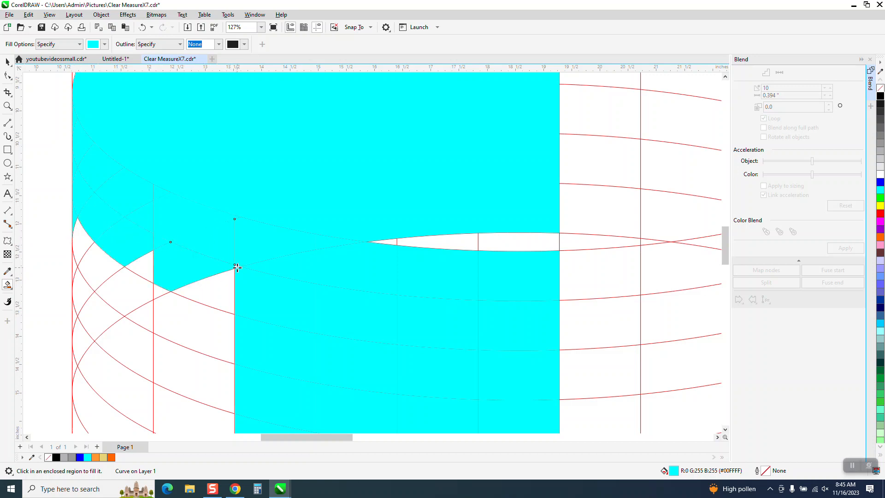
- Smart-fill the remaining lower cells of the fourth column left of the central one with cyan, down to the bottom ellipse
click(219, 286)
click(219, 321)
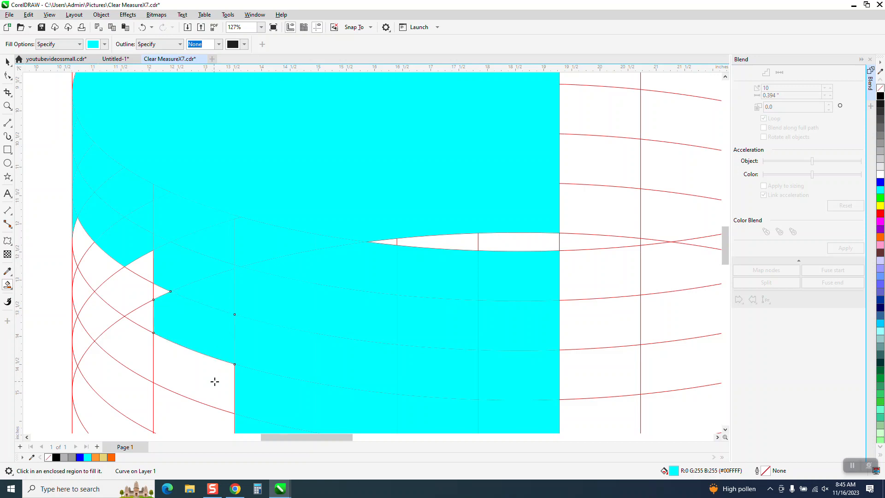
scroll(215, 296, down, 3)
click(199, 389)
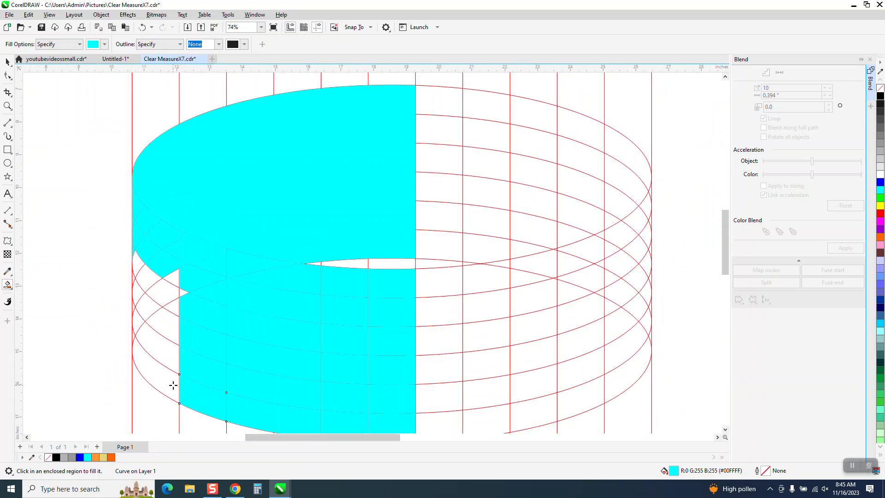
- Smart-fill the remaining large cells of the outermost left column with cyan, working up from the bottom ellipse
click(165, 353)
click(169, 340)
click(174, 318)
click(175, 308)
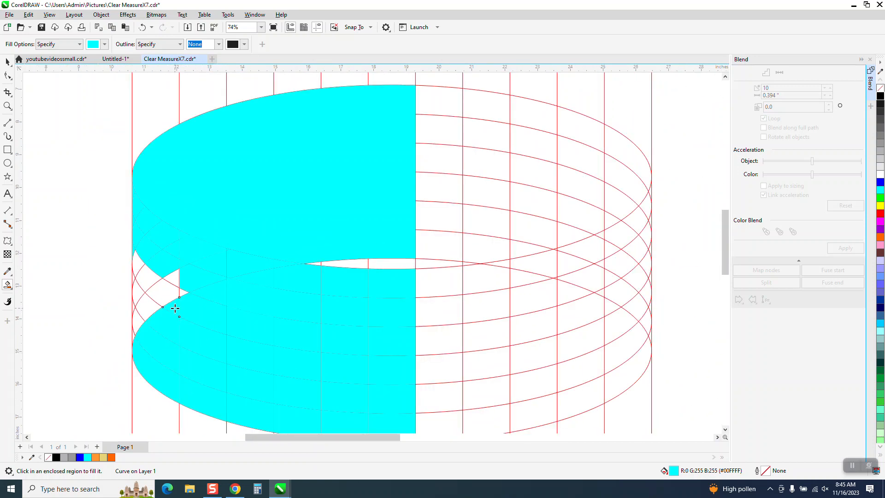
click(175, 288)
click(152, 305)
click(139, 315)
click(138, 303)
click(138, 293)
click(147, 282)
click(140, 269)
- Smart-fill the tiny slivers along the outermost left vertical line with cyan to close the left edge
click(8, 105)
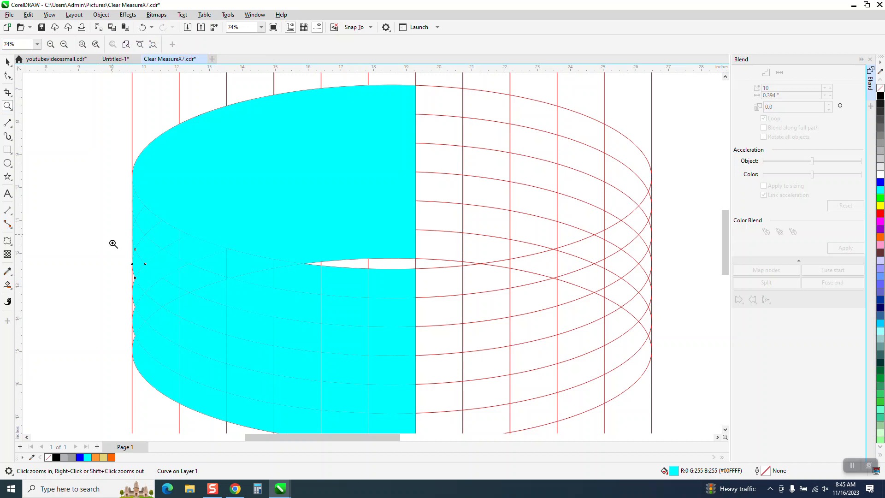
drag(112, 242, 236, 370)
click(8, 284)
click(229, 322)
click(226, 253)
click(225, 170)
- Select the welded upper cyan shape and nudge it 17 inches right, off the line grid
scroll(210, 227, down, 3)
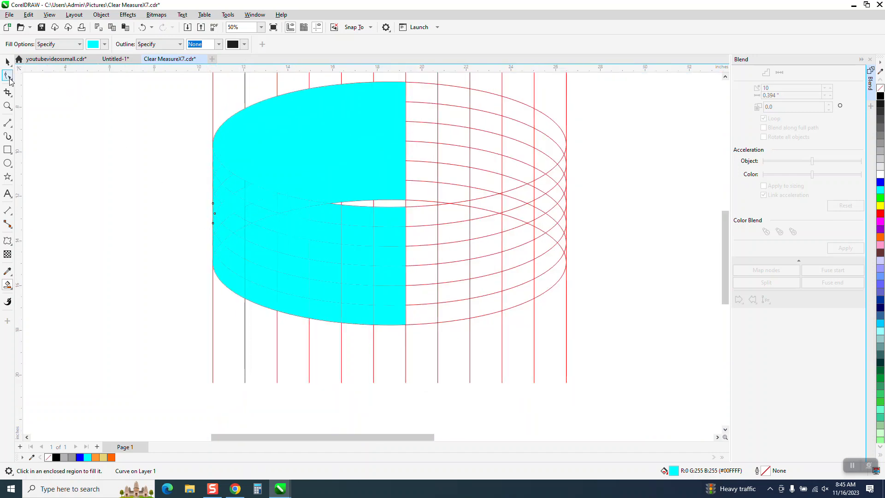
scroll(184, 313, down, 1)
key(space)
click(269, 227)
key(Right)
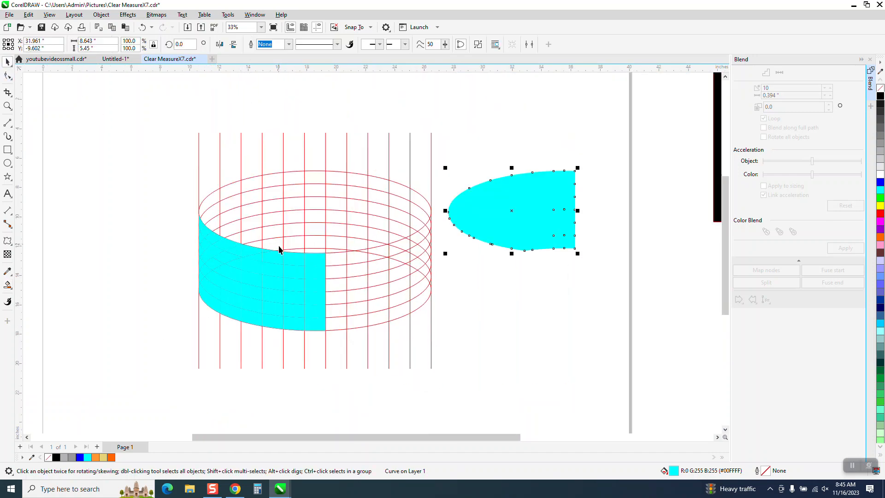
- Try to nudge the lower cyan pieces 17 inches right and weld them into one shape
drag(170, 204, 366, 361)
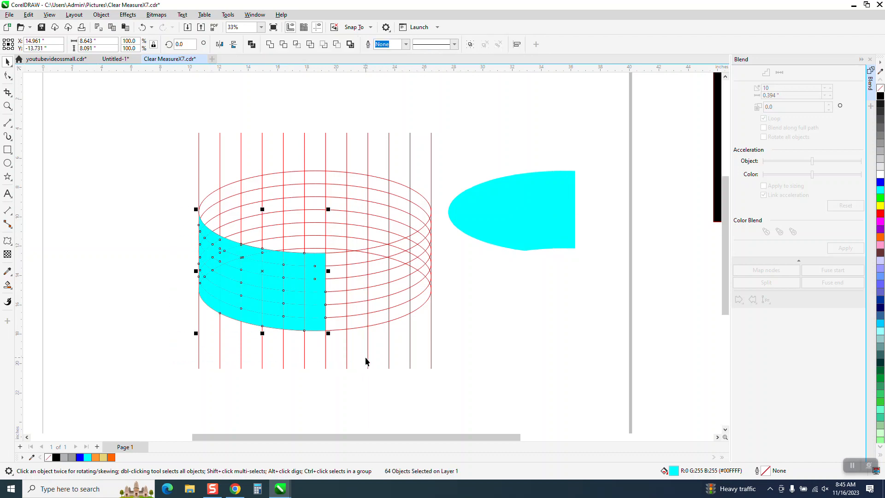
key(Right)
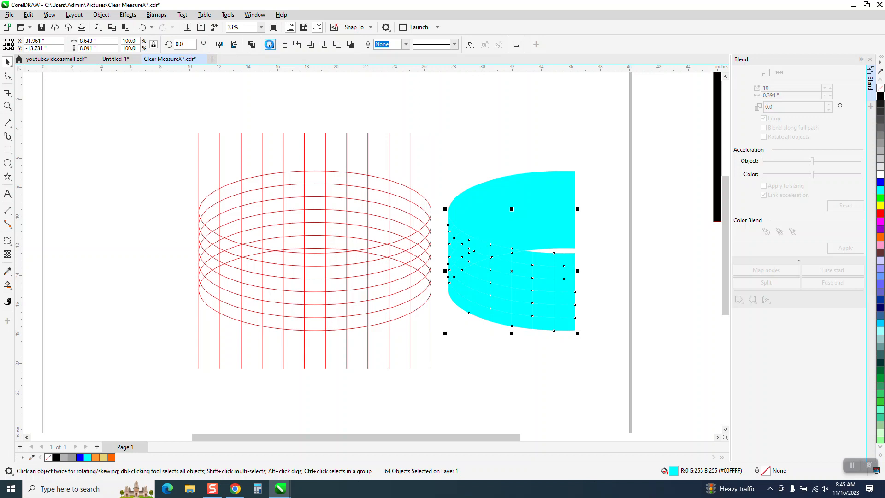
click(269, 44)
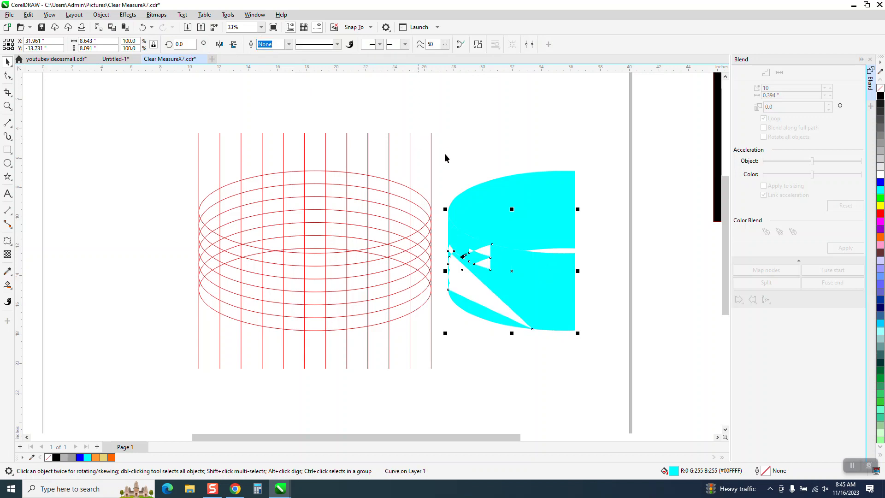
scroll(307, 191, down, 2)
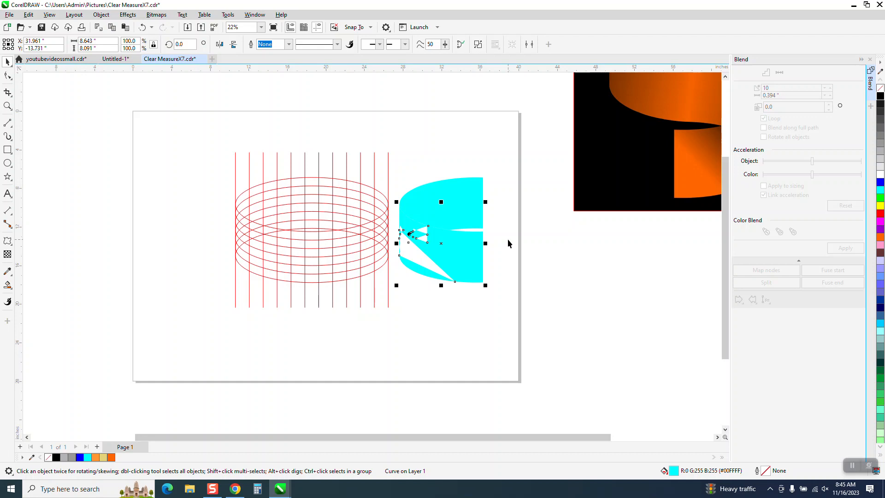
click(143, 27)
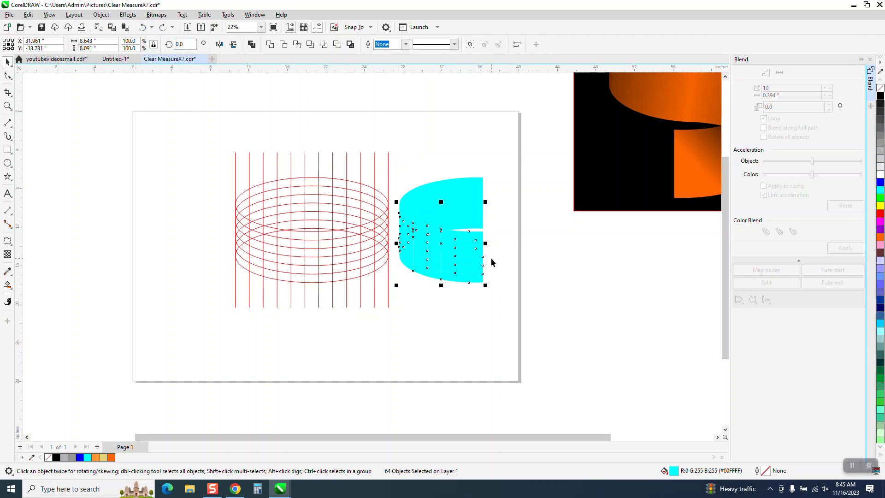
key(ctrl+z)
- Nudge the lower cyan pieces 17 inches left off the grid and draw a rectangle about 16.6 by 14.5 inches around them
key(ctrl+z)
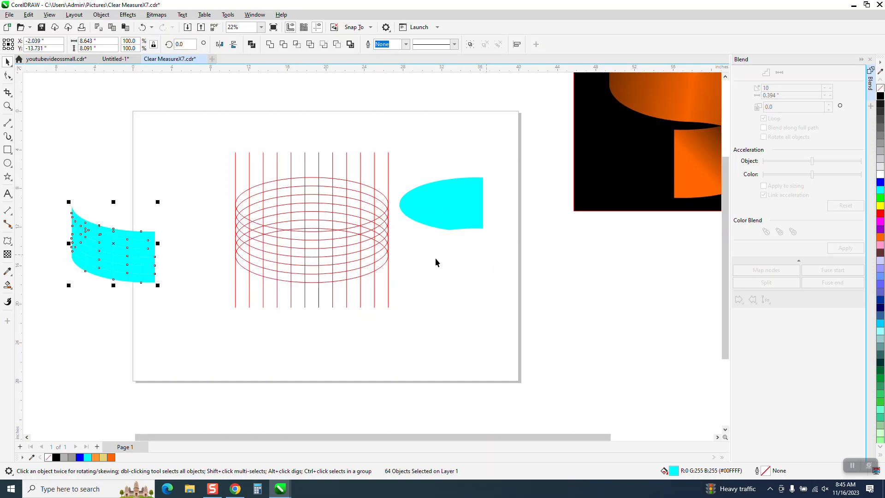
scroll(431, 258, down, 2)
click(7, 151)
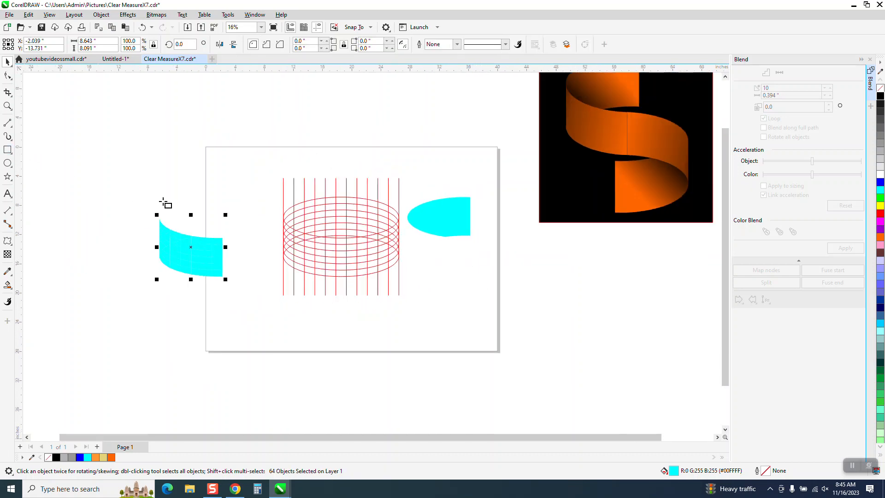
drag(131, 196, 252, 302)
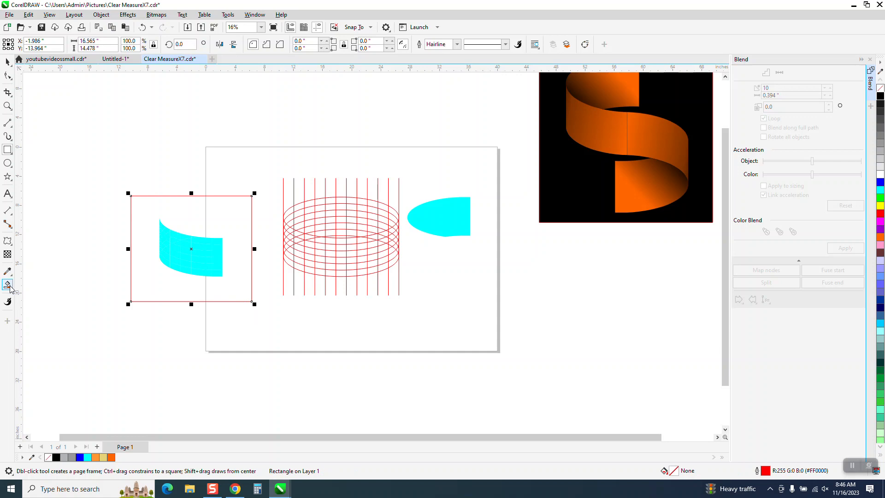
- Smart-fill the space around the lower cyan pieces inside the rectangle with cyan and nudge the result 17 inches up
click(7, 285)
click(105, 44)
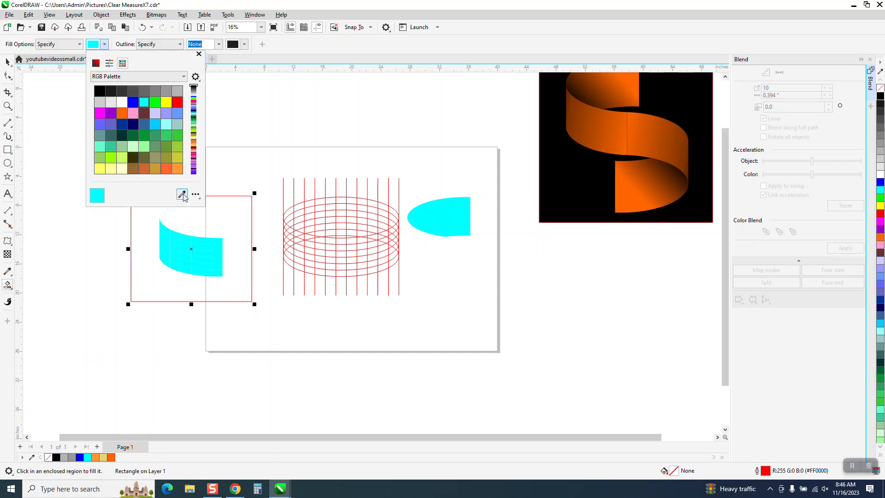
click(192, 223)
click(194, 225)
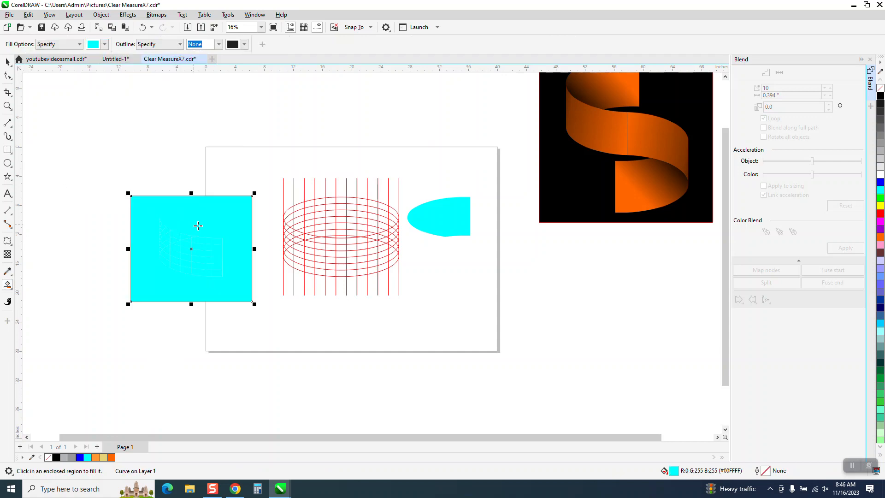
key(Up)
- Smart-fill the ribbon-shaped cut-out with cyan and nudge the new shape 17 inches down and 34 inches right, under the upper cyan shape
click(193, 136)
key(Down)
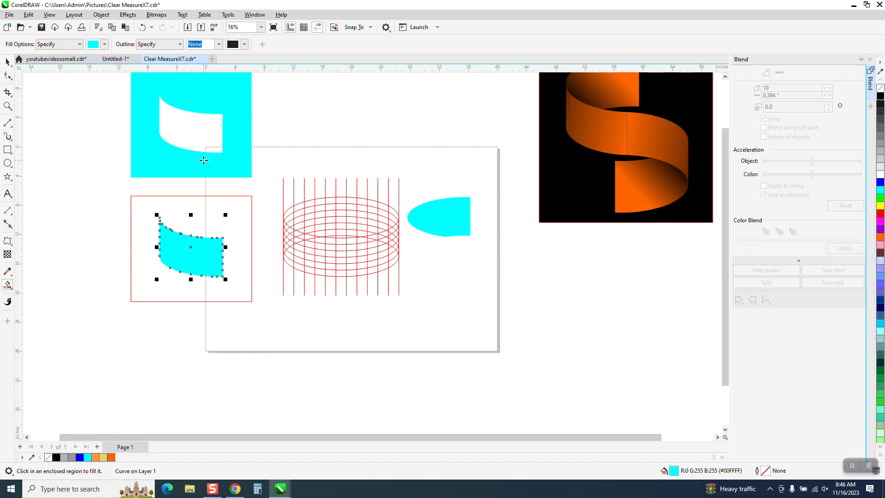
key(Right)
key(Right)
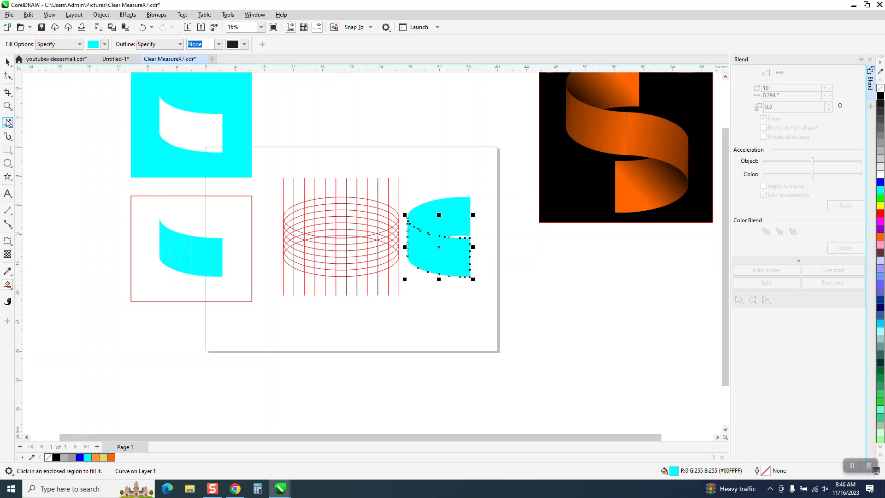
- Give the upper cyan shape a diagonal fountain fill from cyan near its straight edge to dark grey at the lower end of its curve
click(7, 106)
scroll(525, 337, up, 3)
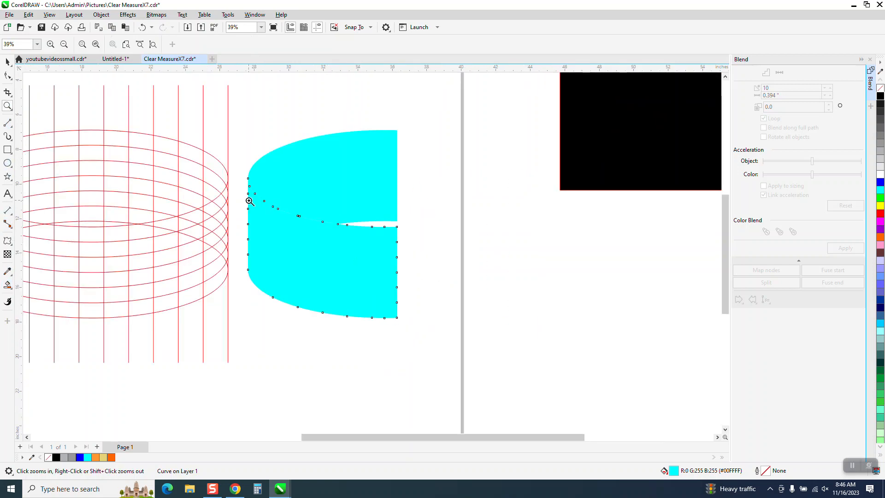
click(6, 62)
click(337, 170)
click(8, 285)
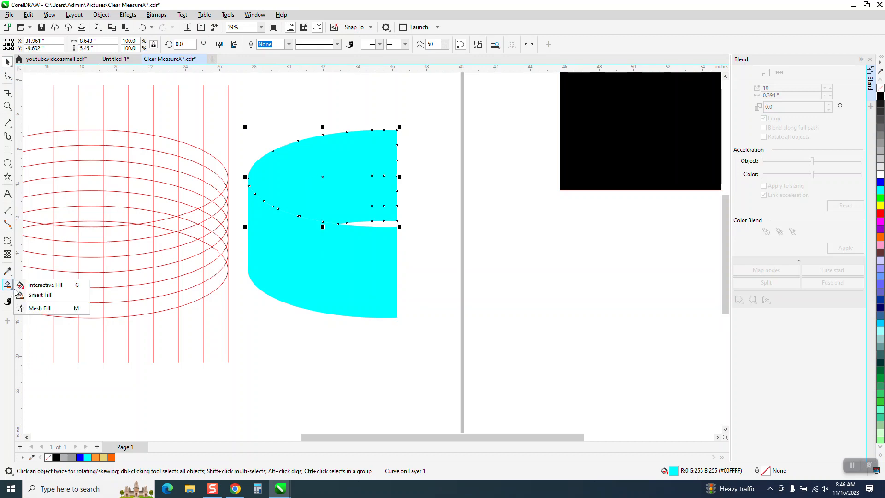
click(50, 286)
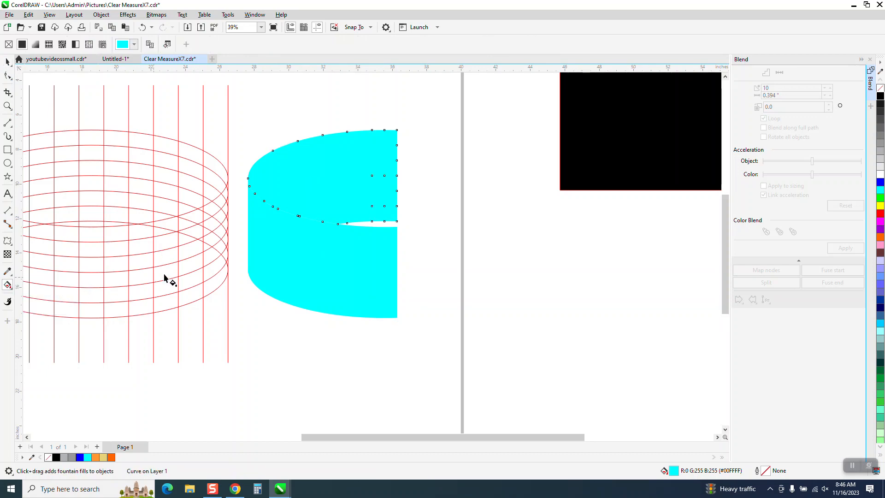
drag(394, 152, 263, 215)
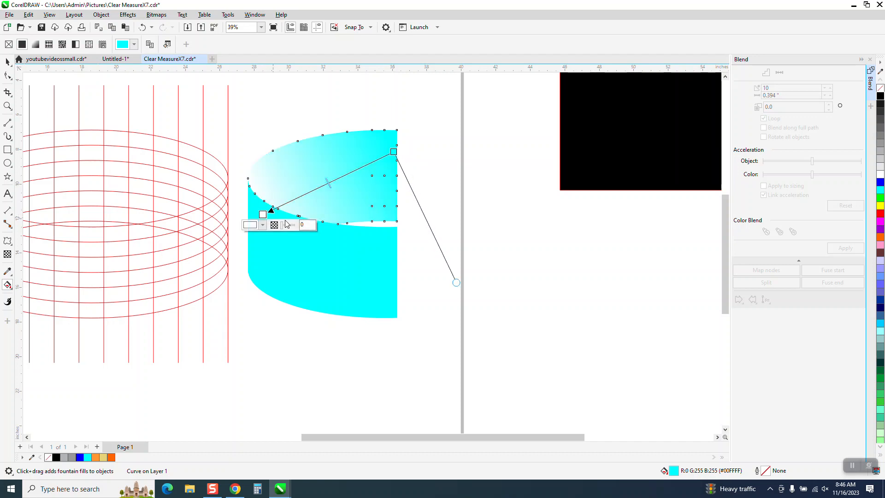
drag(881, 121, 263, 216)
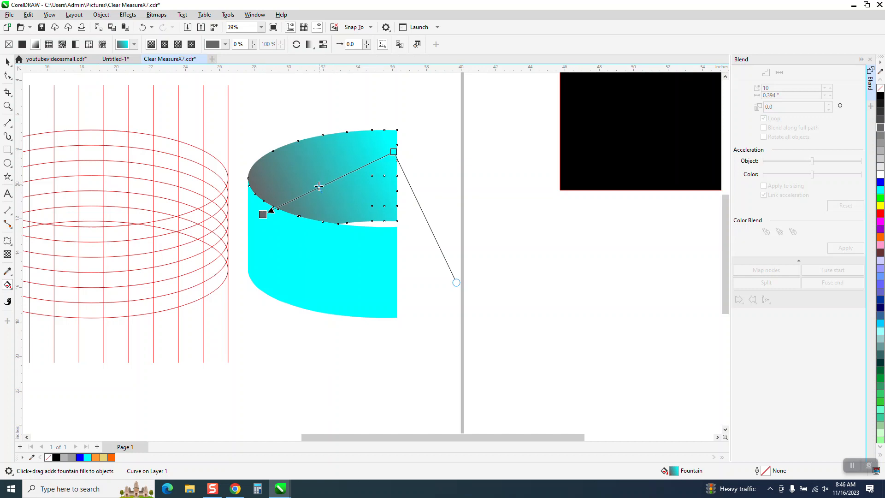
key(space)
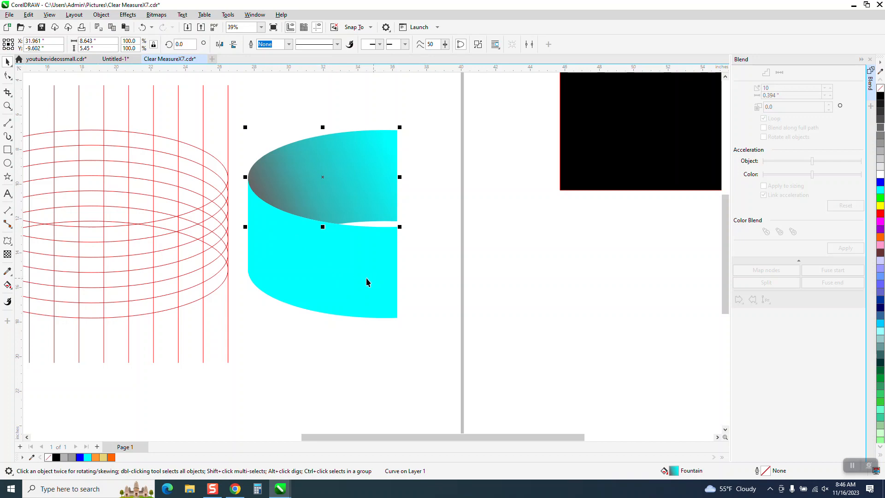
- Give the lower cyan shape a fountain fill from cyan near its right edge to black at its left edge
click(333, 280)
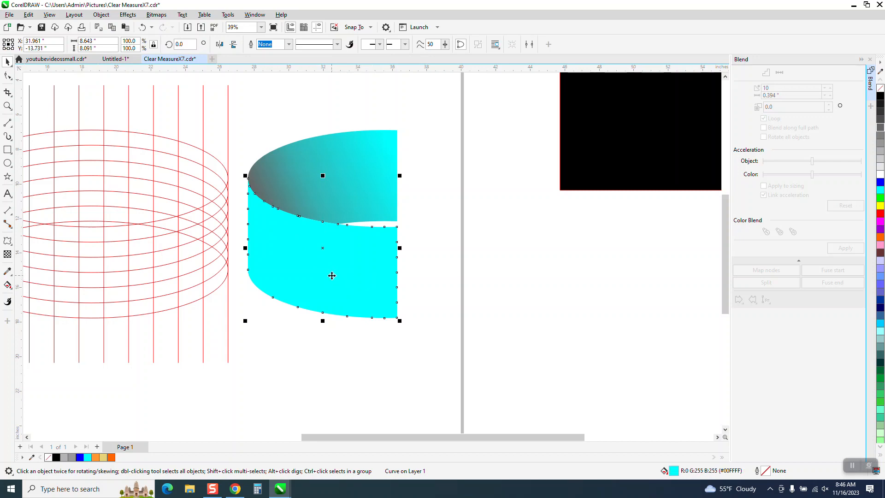
click(7, 284)
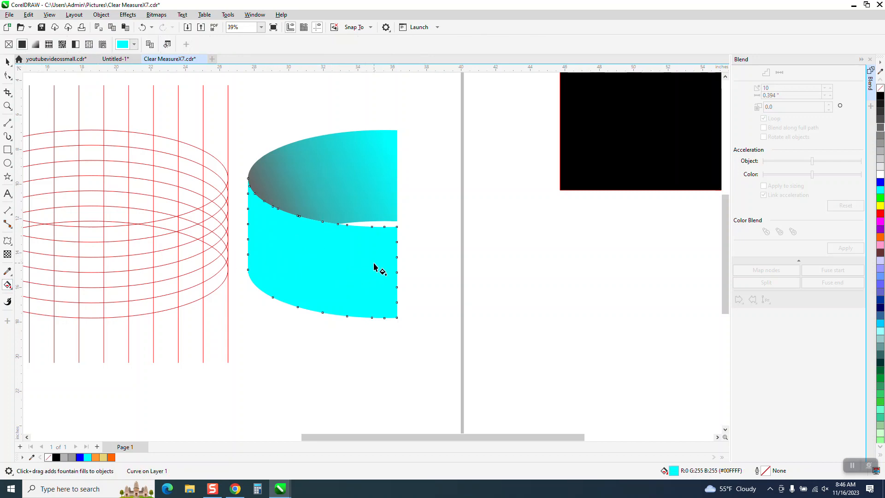
drag(392, 267, 252, 239)
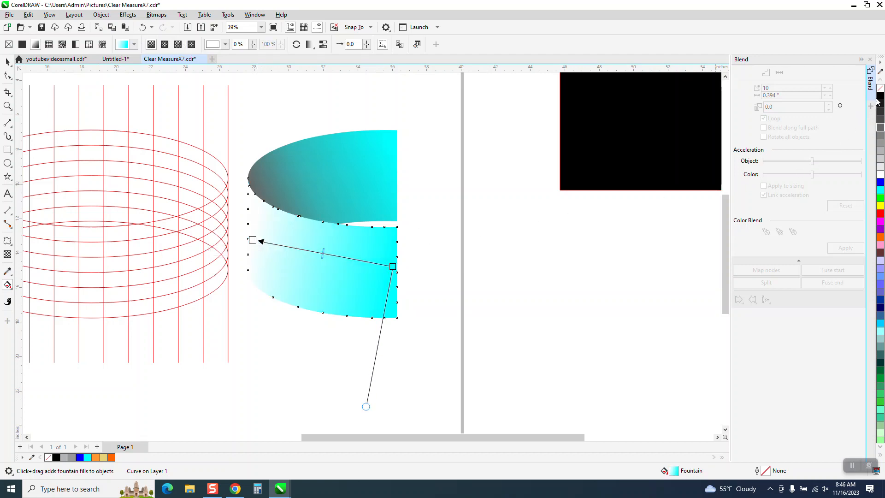
drag(325, 215, 253, 240)
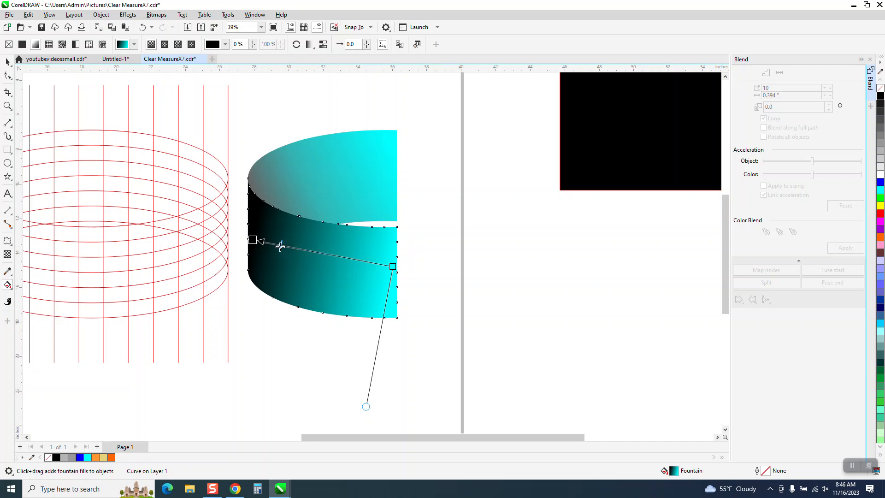
- Shift the lower shape's gradient midpoint toward black, then level the gradient and extend its black end just past the shape's left edge
click(281, 247)
drag(394, 266, 397, 242)
drag(252, 241, 233, 240)
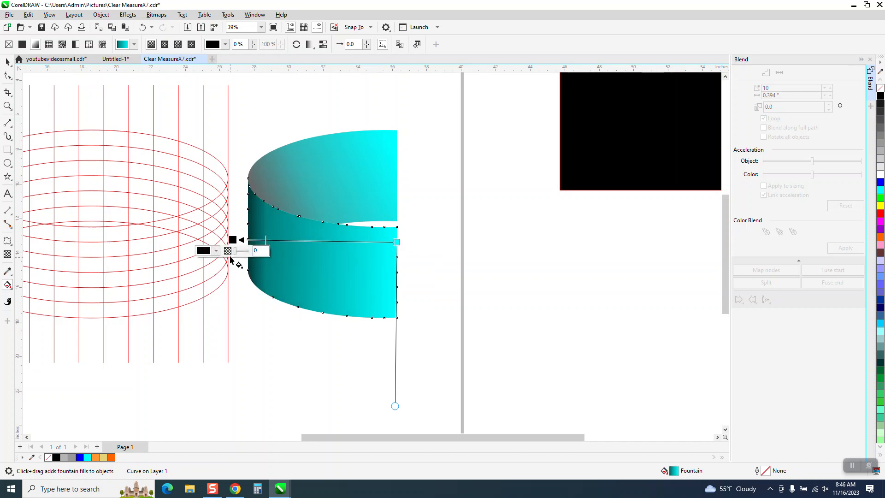
click(8, 63)
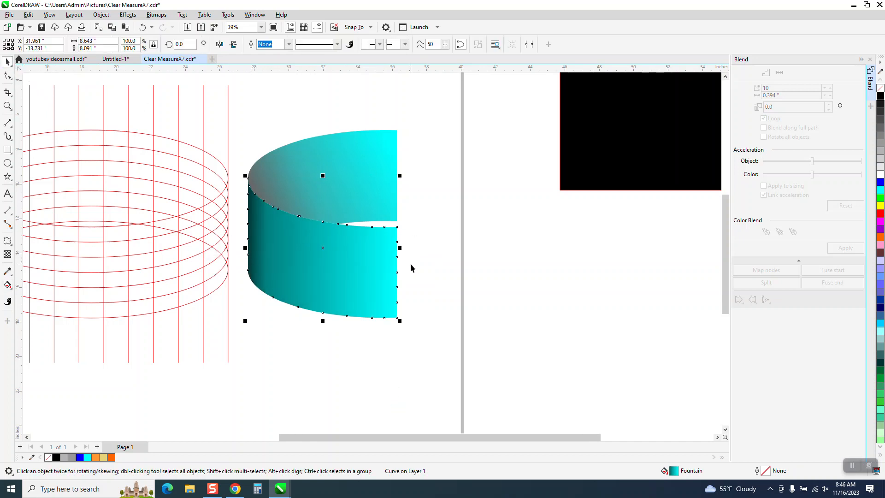
- Group the two gradient shapes and make two copies, one 17 inches right and one 17 inches right and 17 inches down
scroll(408, 261, down, 2)
drag(293, 154, 353, 297)
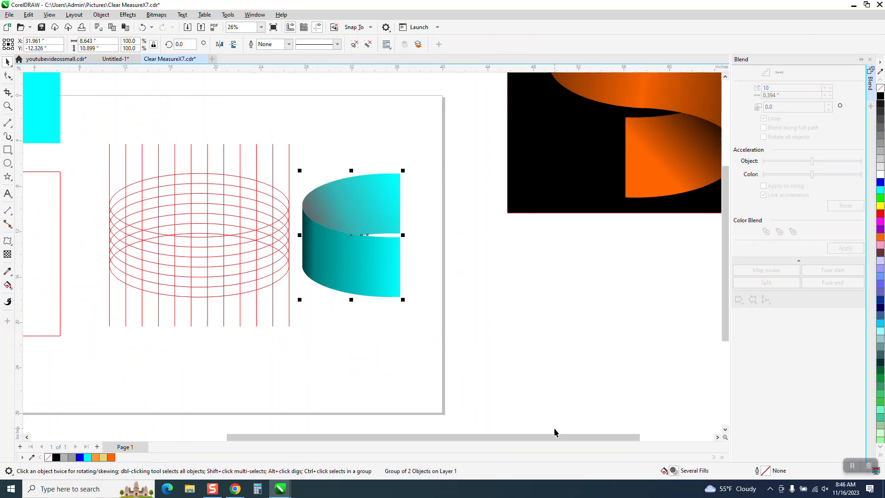
key(shift+Right)
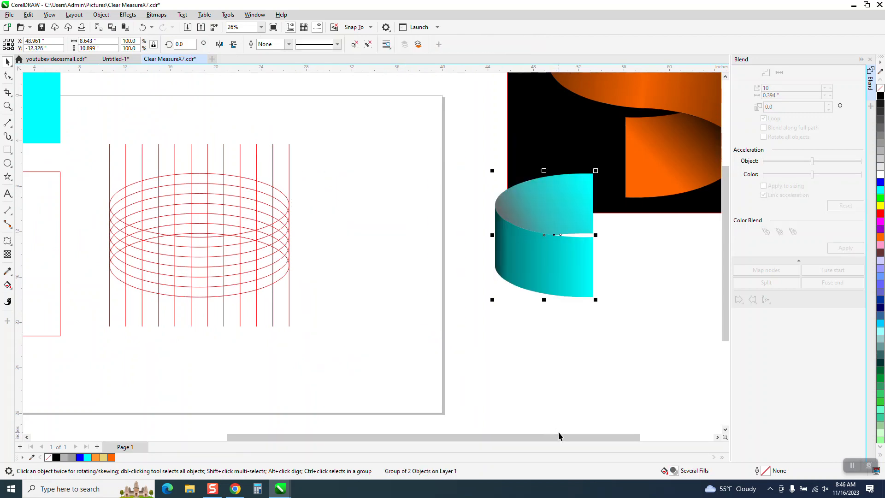
key(ctrl+v)
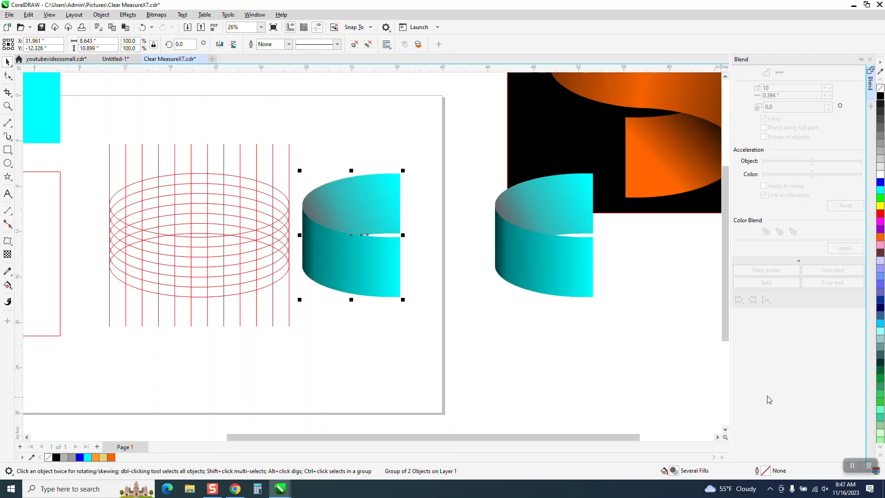
key(shift+Right)
key(shift+Down)
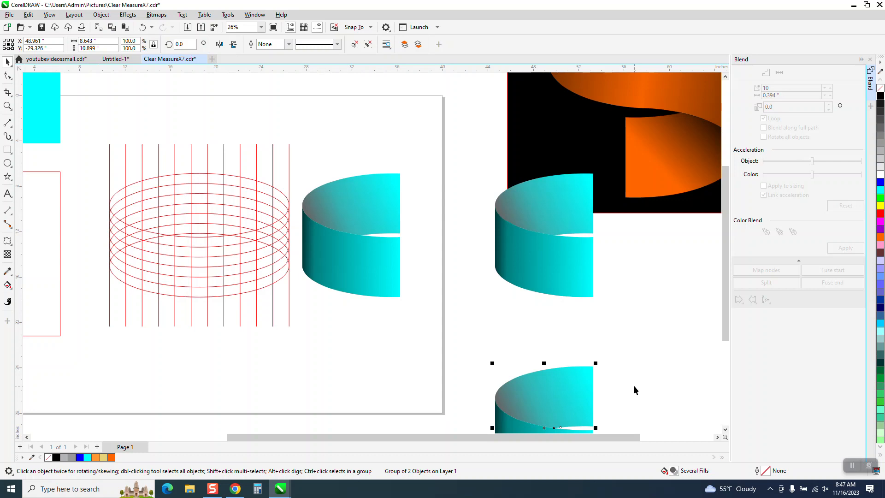
- Mirror the copy beside the original vertically and horizontally, and join it to the original's straight edge to form an S-shaped ribbon
click(570, 298)
click(234, 44)
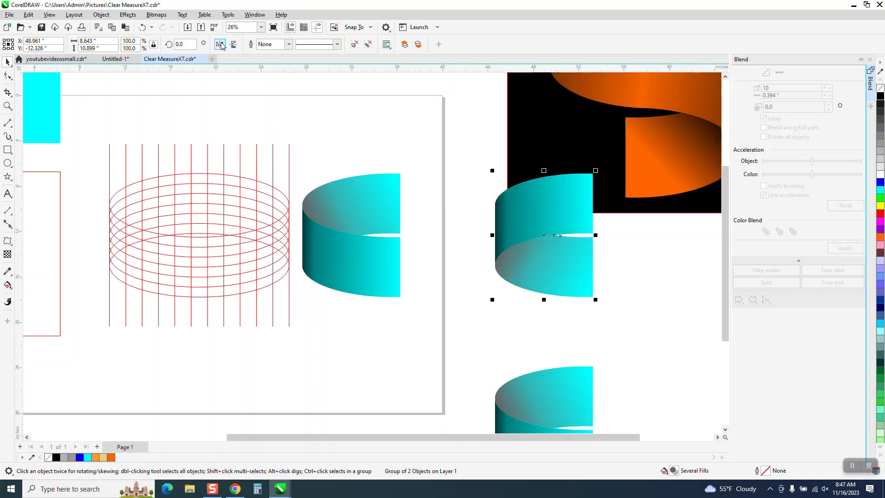
click(219, 44)
drag(496, 175, 401, 239)
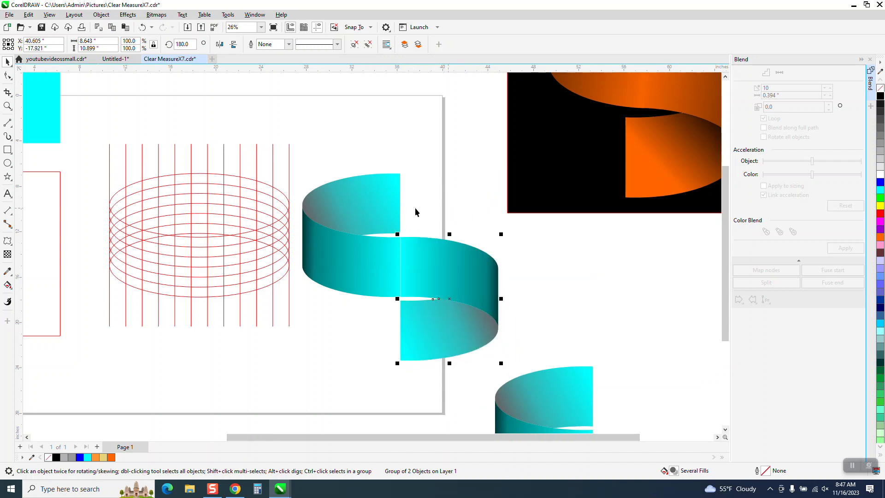
- Examine the seam between the two cyan ribbon sections and compare it with the seam in the orange reference
scroll(355, 217, down, 1)
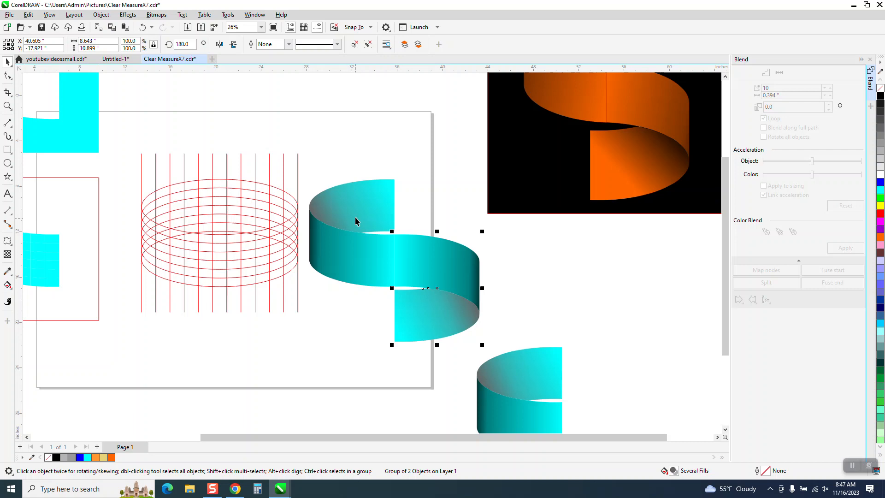
click(8, 106)
drag(308, 183, 484, 310)
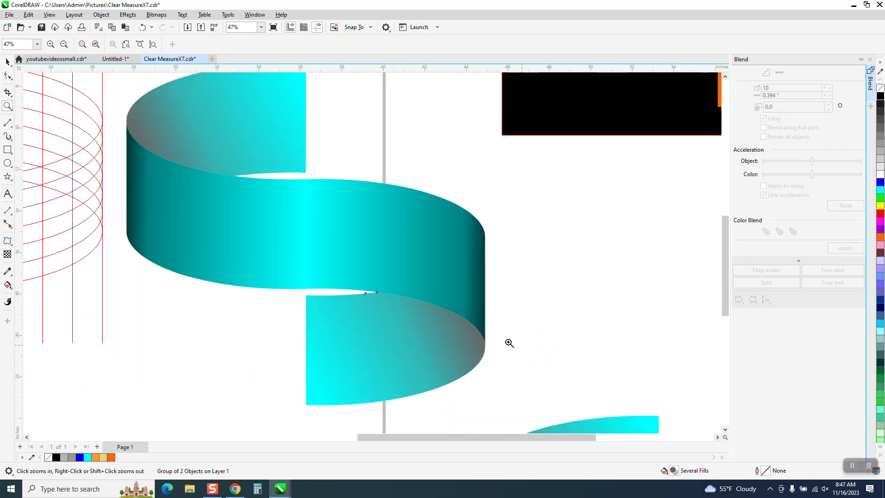
drag(283, 222, 347, 298)
scroll(344, 282, down, 10)
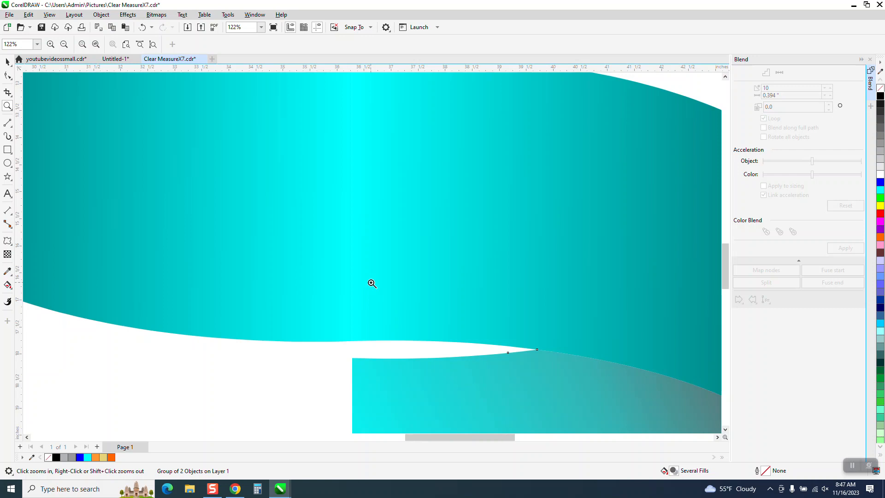
scroll(369, 281, down, 1)
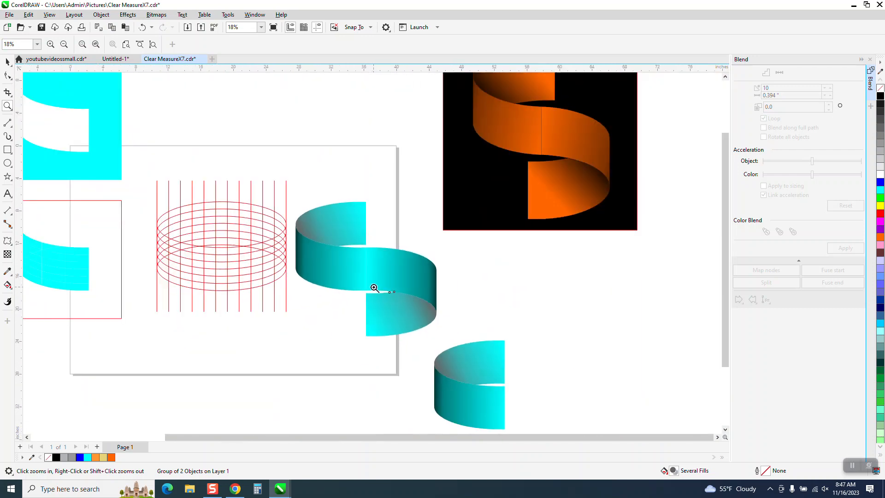
drag(536, 103, 578, 167)
scroll(506, 177, down, 3)
scroll(506, 177, down, 5)
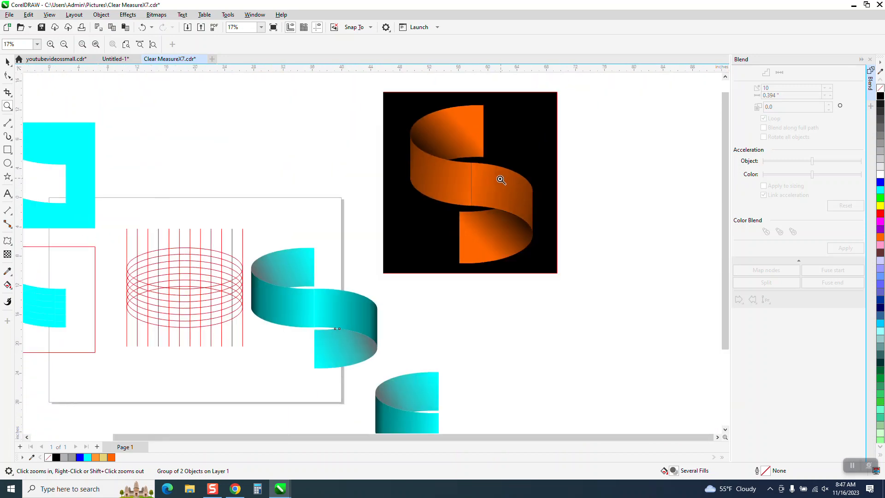
- Set the nudge distance to 0.01 inches and nudge the right ribbon section 0.03 inches left to overlap the seam
drag(261, 265, 410, 386)
key(space)
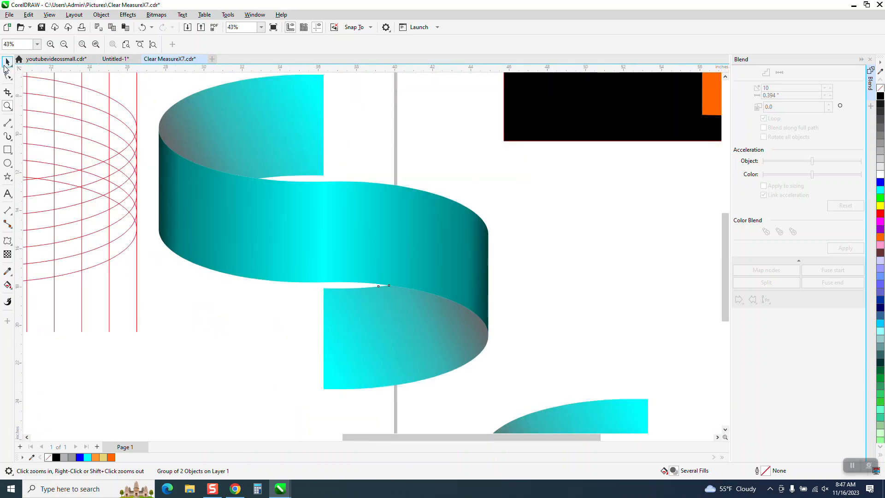
click(342, 141)
click(311, 48)
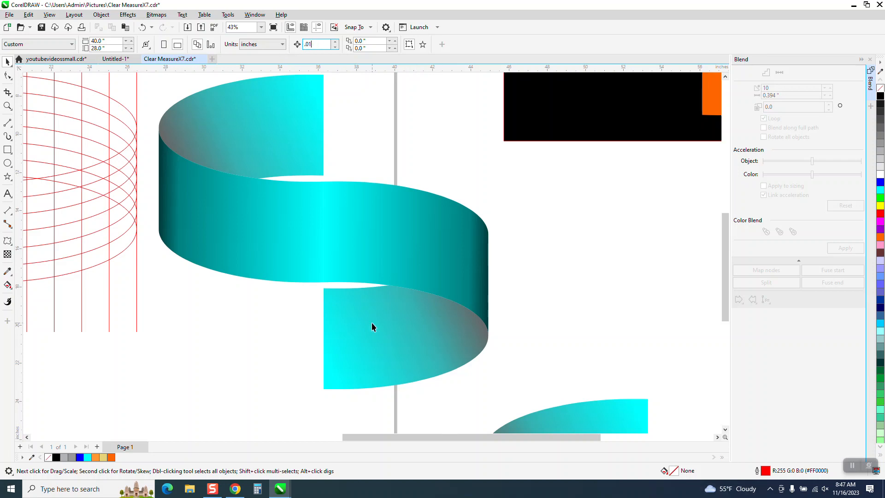
click(488, 236)
key(Left)
key(Left)
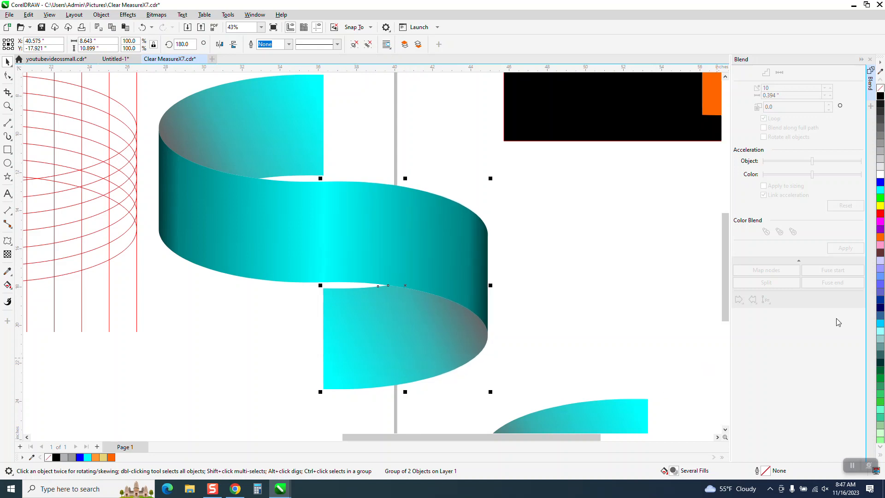
- Move the black background rectangle from the orange reference to behind the cyan ribbon and delete the spare ribbon copy
click(559, 301)
scroll(432, 225, down, 1)
drag(512, 160, 288, 340)
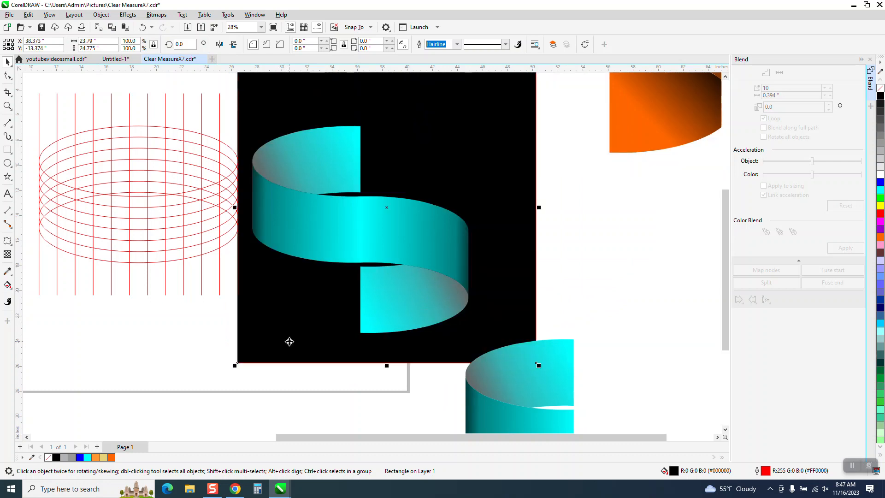
drag(282, 306, 276, 318)
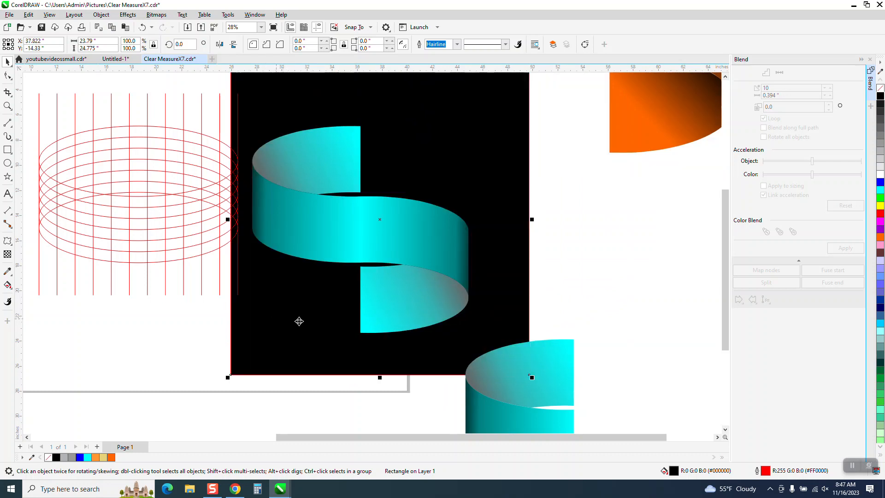
click(546, 372)
key(Delete)
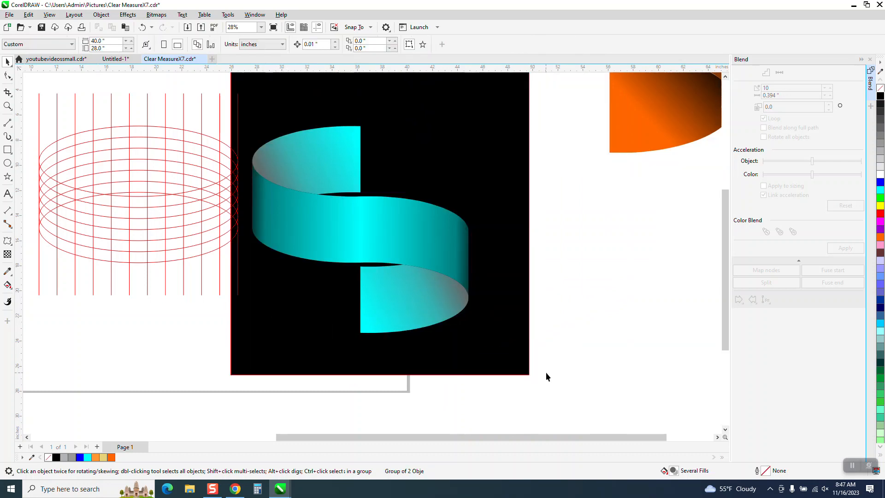